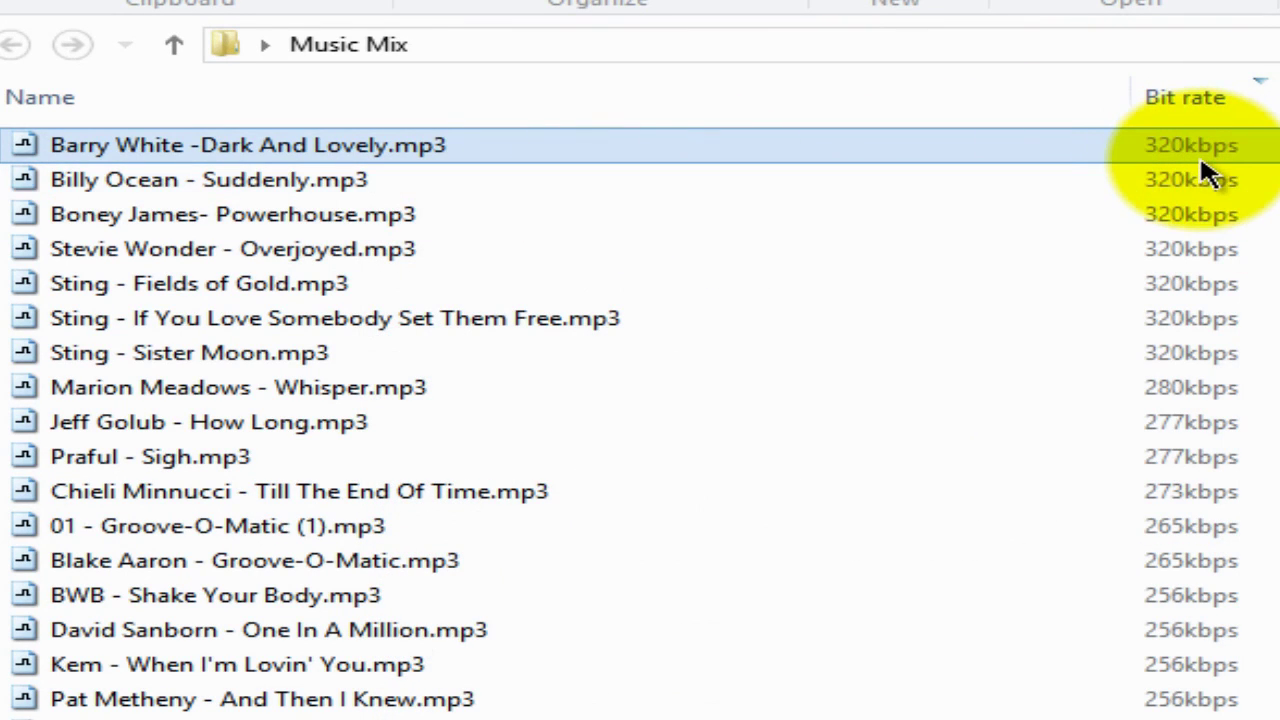
# Select the ten Music Mix songs from Barry White to Praful, then return to MP3 Quality Modifier
pyautogui.keyDown('ctrl'); pyautogui.click(1180, 249); pyautogui.keyUp('ctrl')
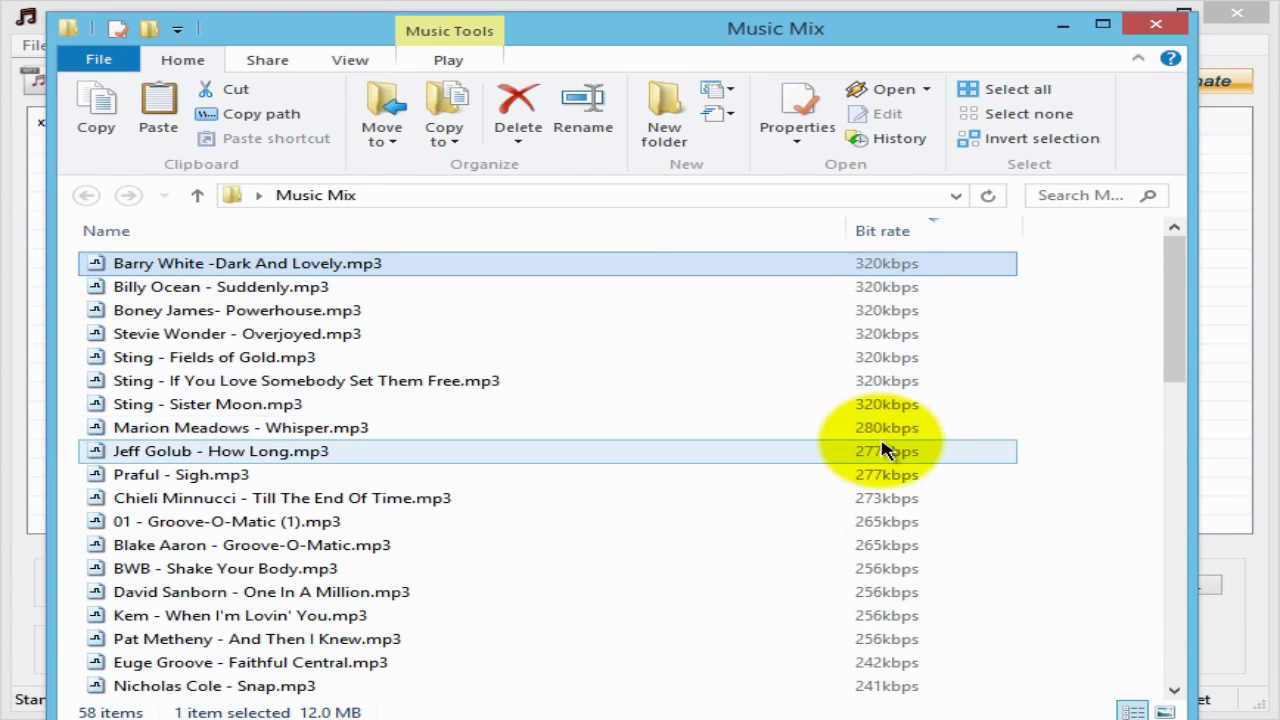
pyautogui.click(677, 29)
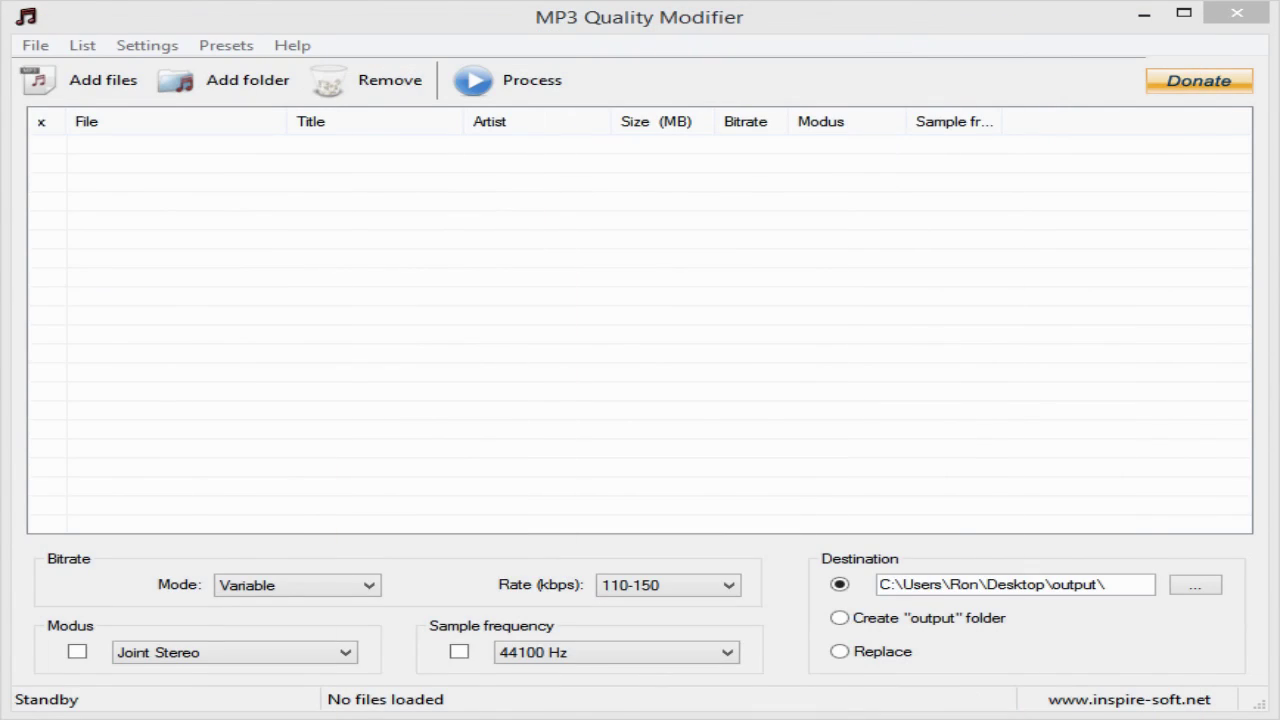
# Load the ten songs and set Bitrate Mode to Constant at 128 kbps
pyautogui.moveTo(0, 300); pyautogui.dragTo(400, 166)
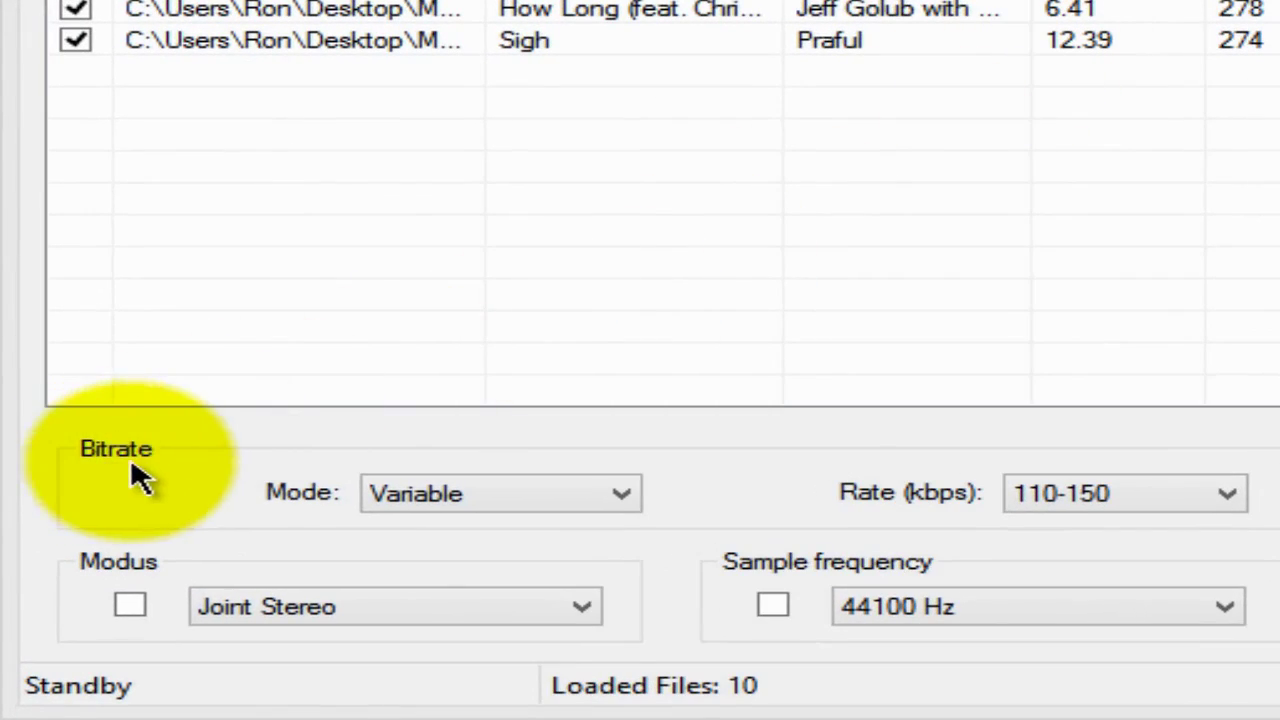
pyautogui.click(1226, 500)
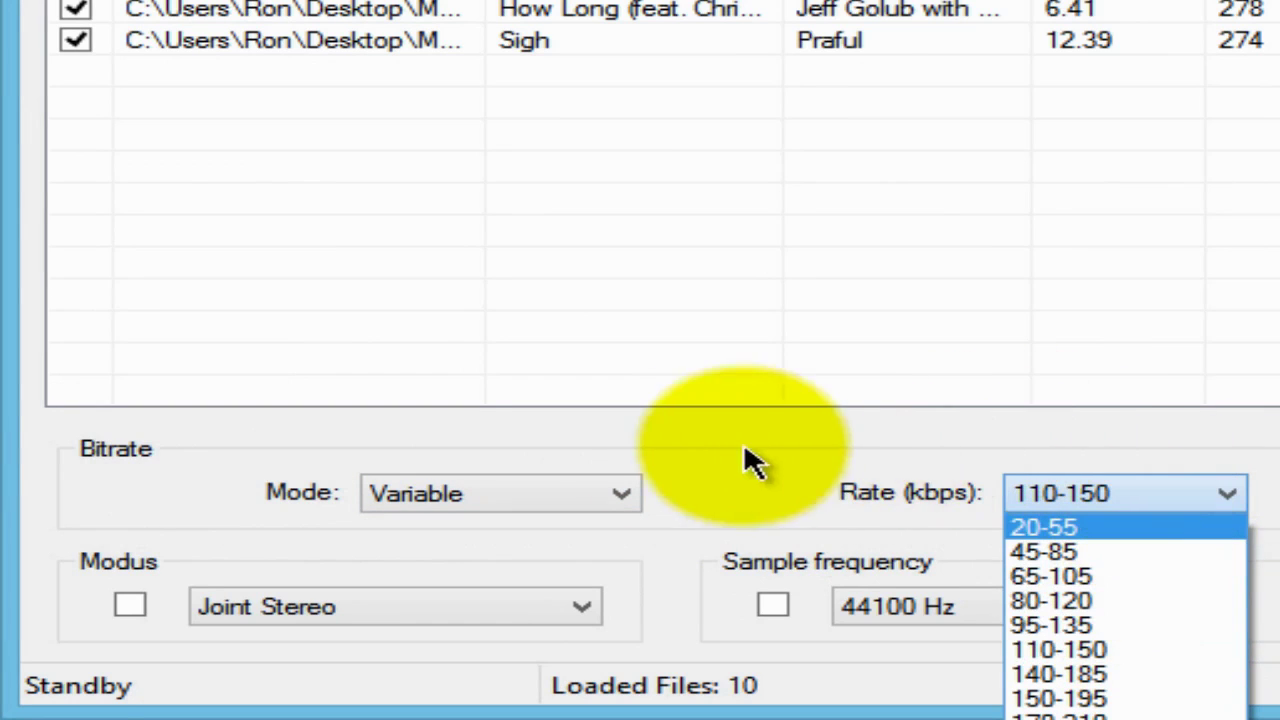
pyautogui.click(423, 440)
pyautogui.click(620, 491)
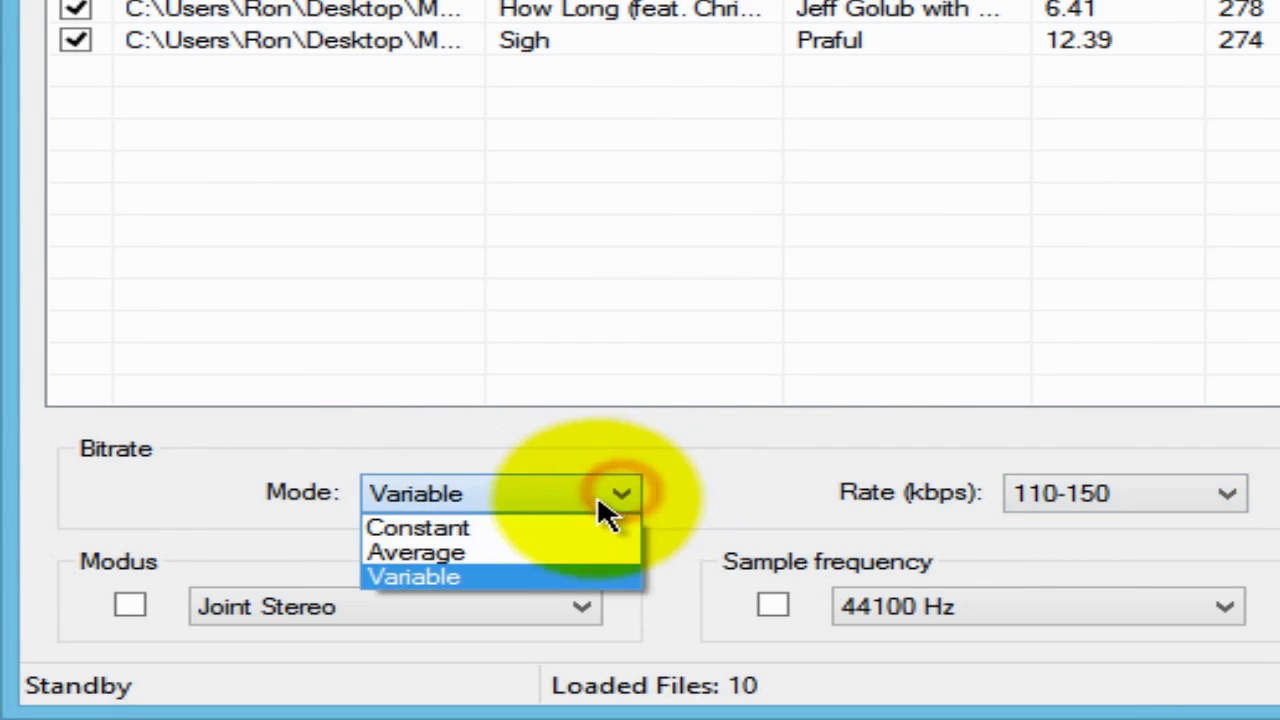
pyautogui.click(515, 528)
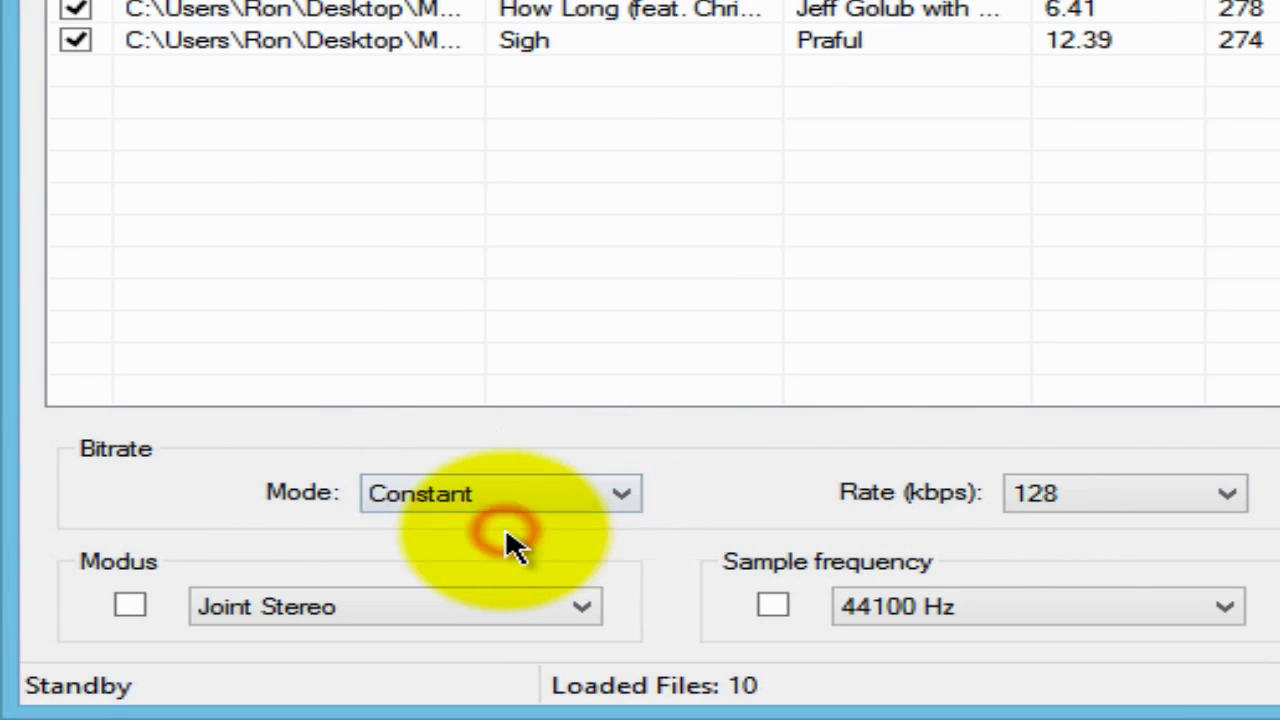
pyautogui.click(1228, 494)
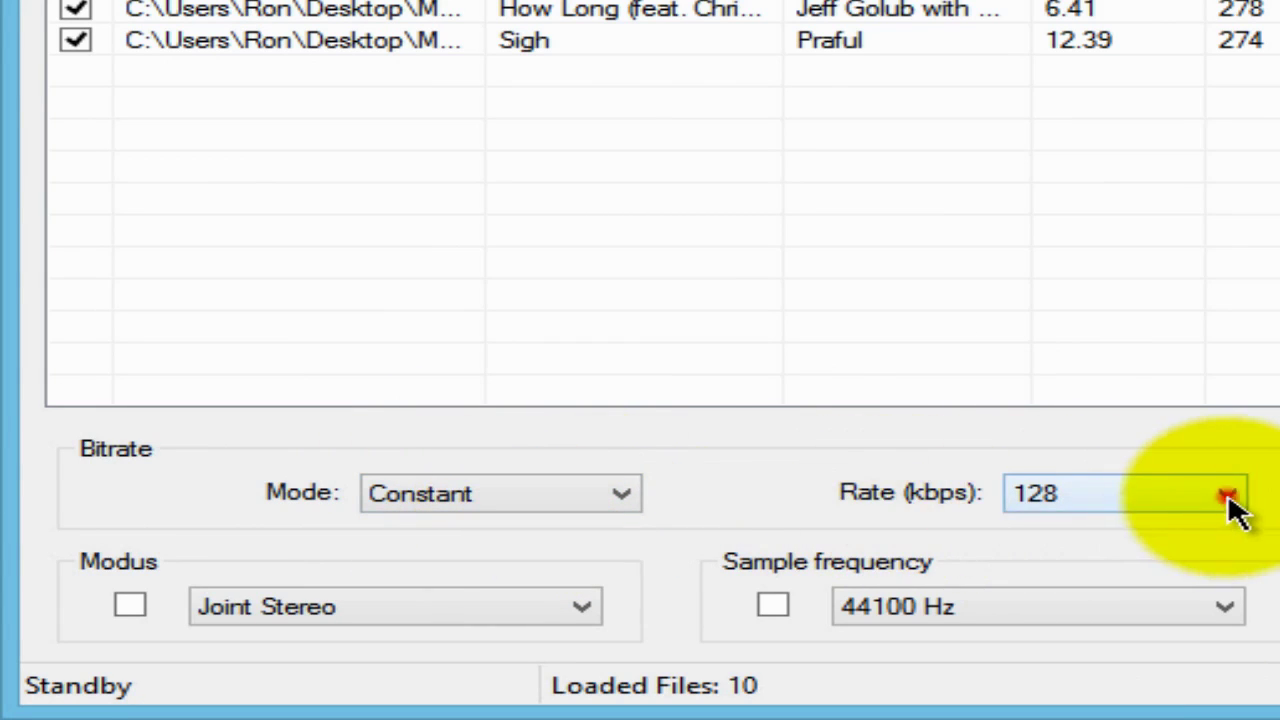
pyautogui.click(1228, 494)
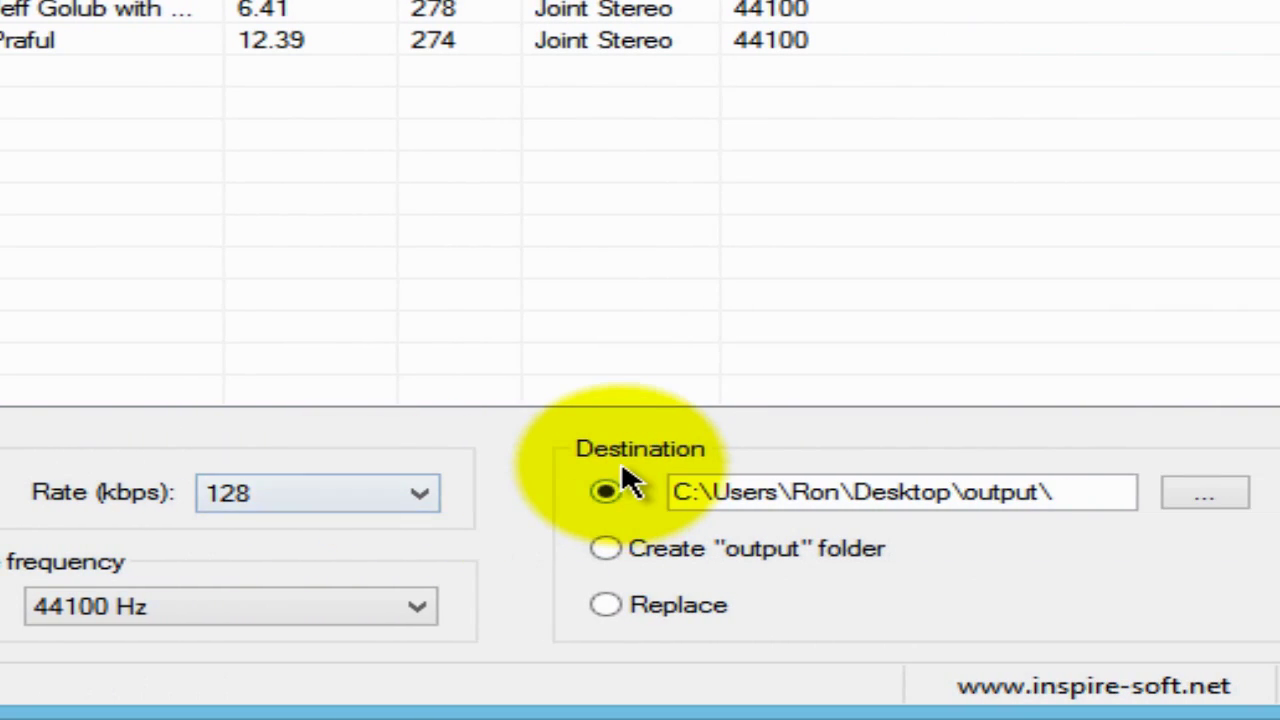
# Set the output destination to the Desktop's Converted MP3s folder
pyautogui.click(1205, 495)
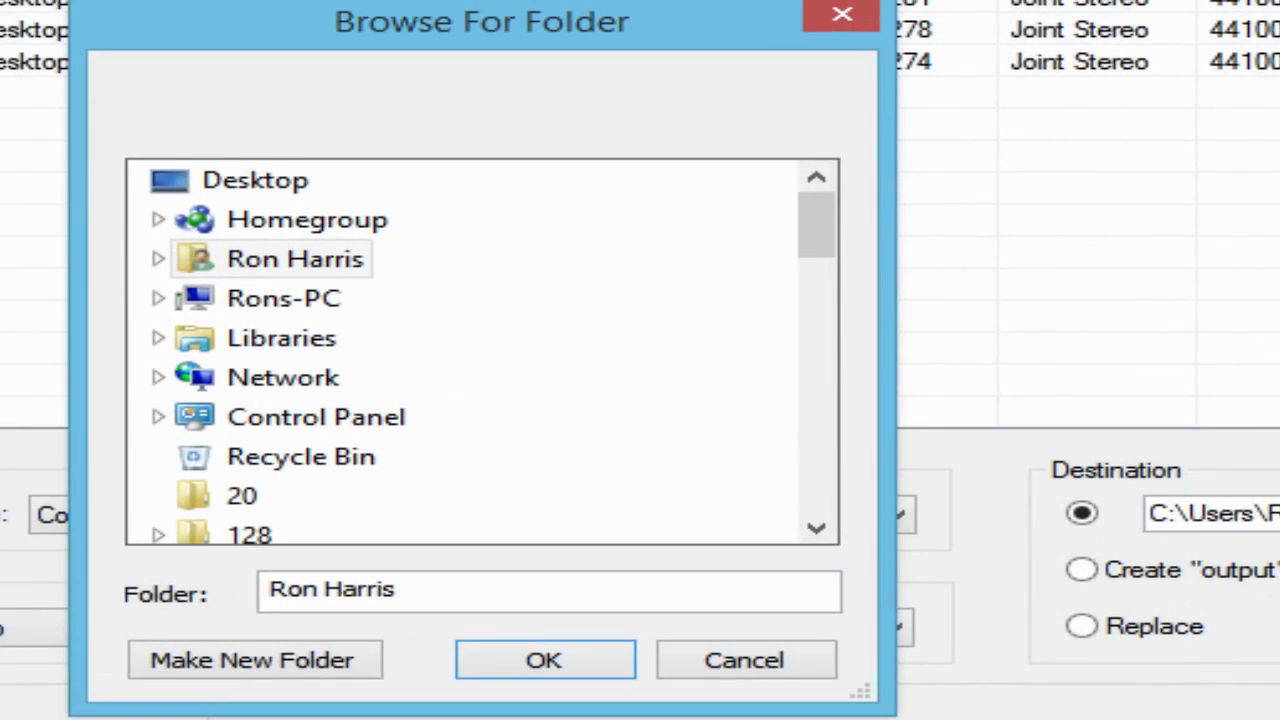
pyautogui.moveTo(826, 228)
pyautogui.mouseDown()
pyautogui.moveTo(816, 398)
pyautogui.moveTo(285, 283)
pyautogui.mouseUp()
pyautogui.click(281, 280)
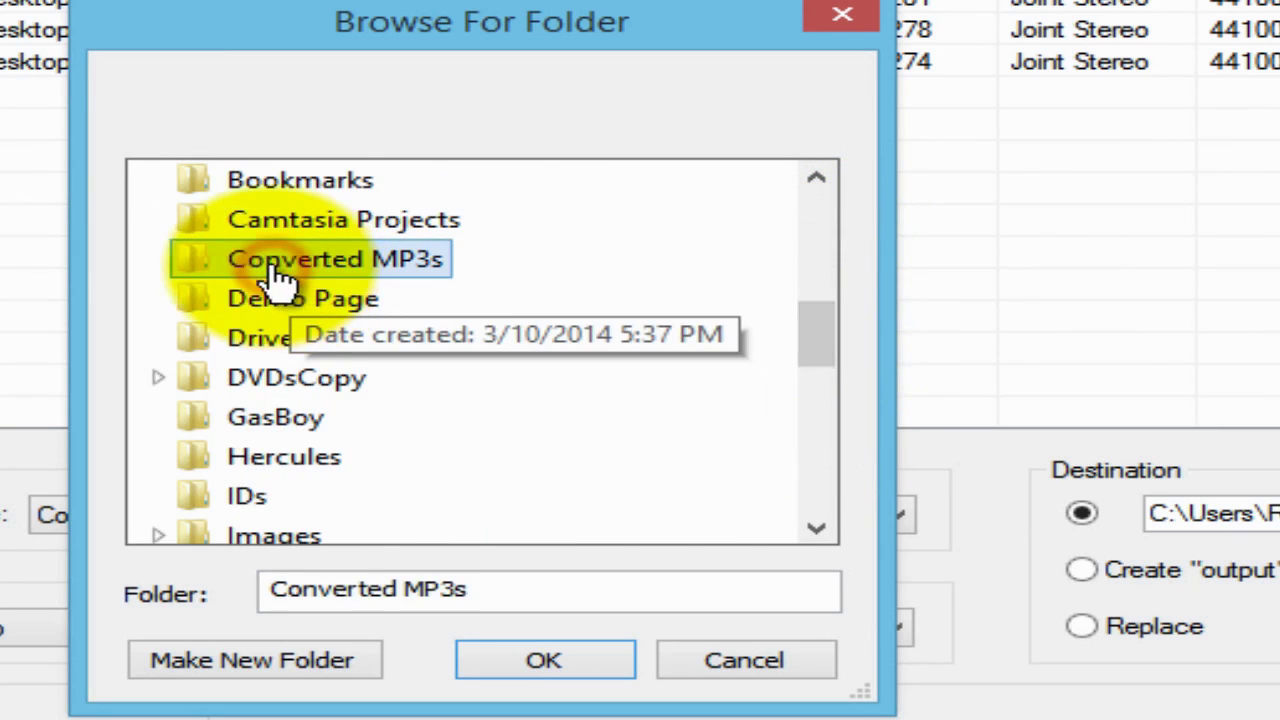
pyautogui.click(538, 662)
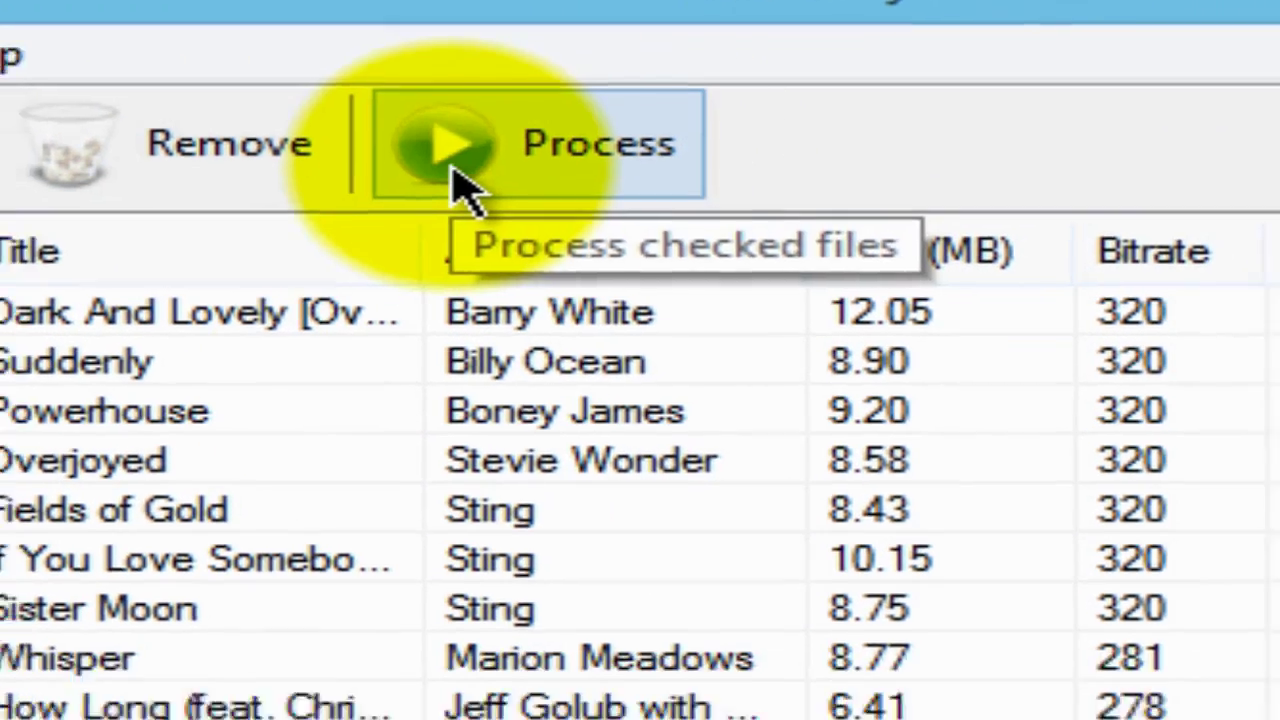
# Process the ten checked songs, shrinking them from 93.61 MB to 40.09 MB
pyautogui.click(453, 172)
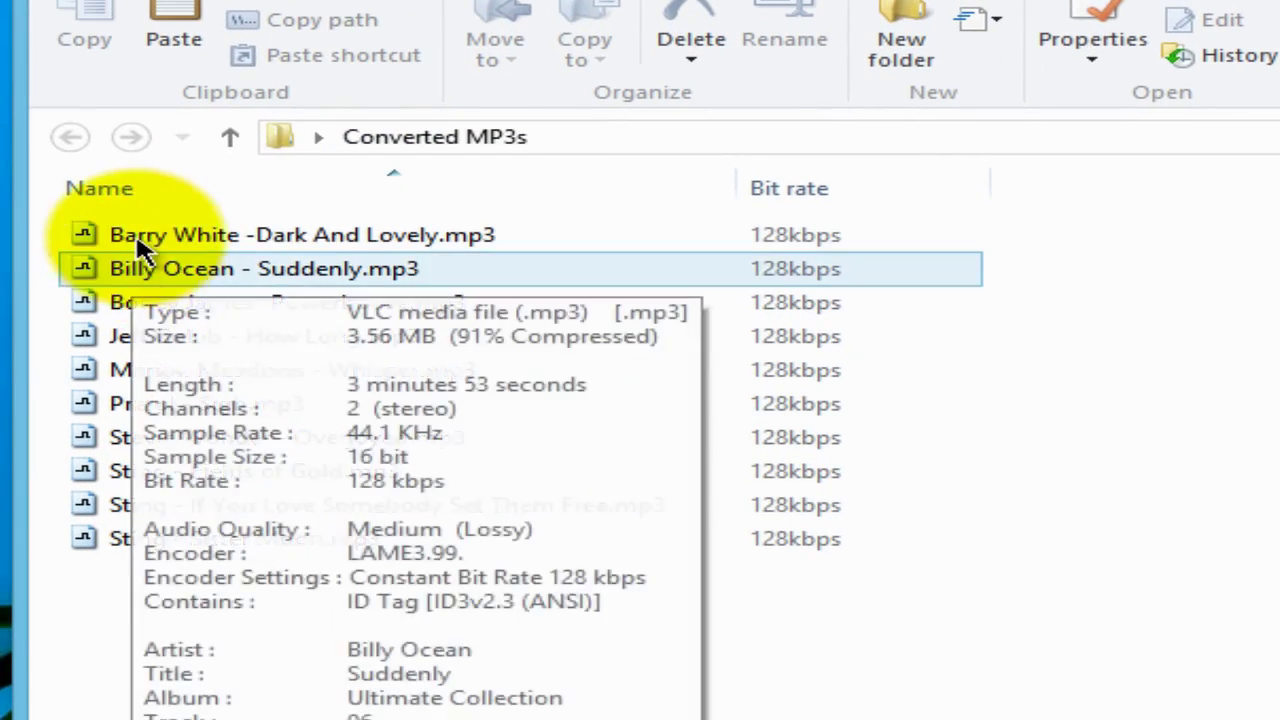
# Check a file in Converted MP3s to confirm its 128 kbps bit rate
pyautogui.click(865, 245)
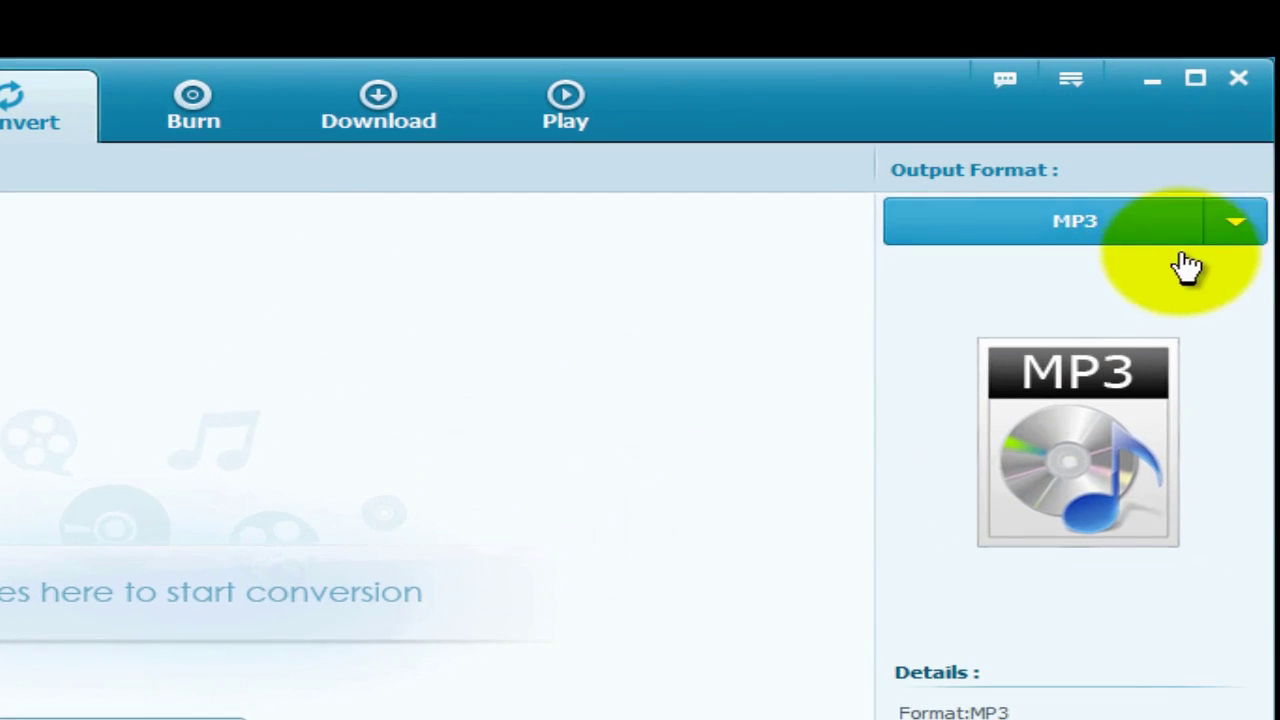
# Open the output format list and browse the Video and HD format categories
pyautogui.click(1230, 230)
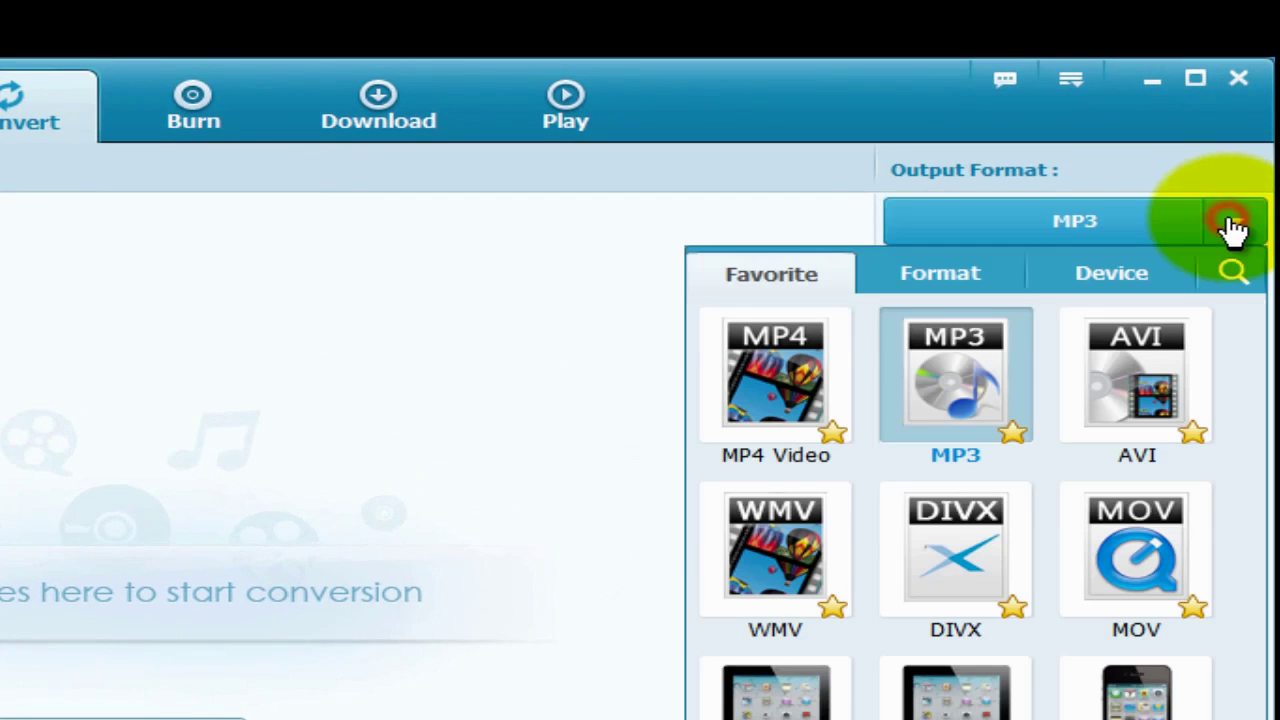
pyautogui.click(935, 274)
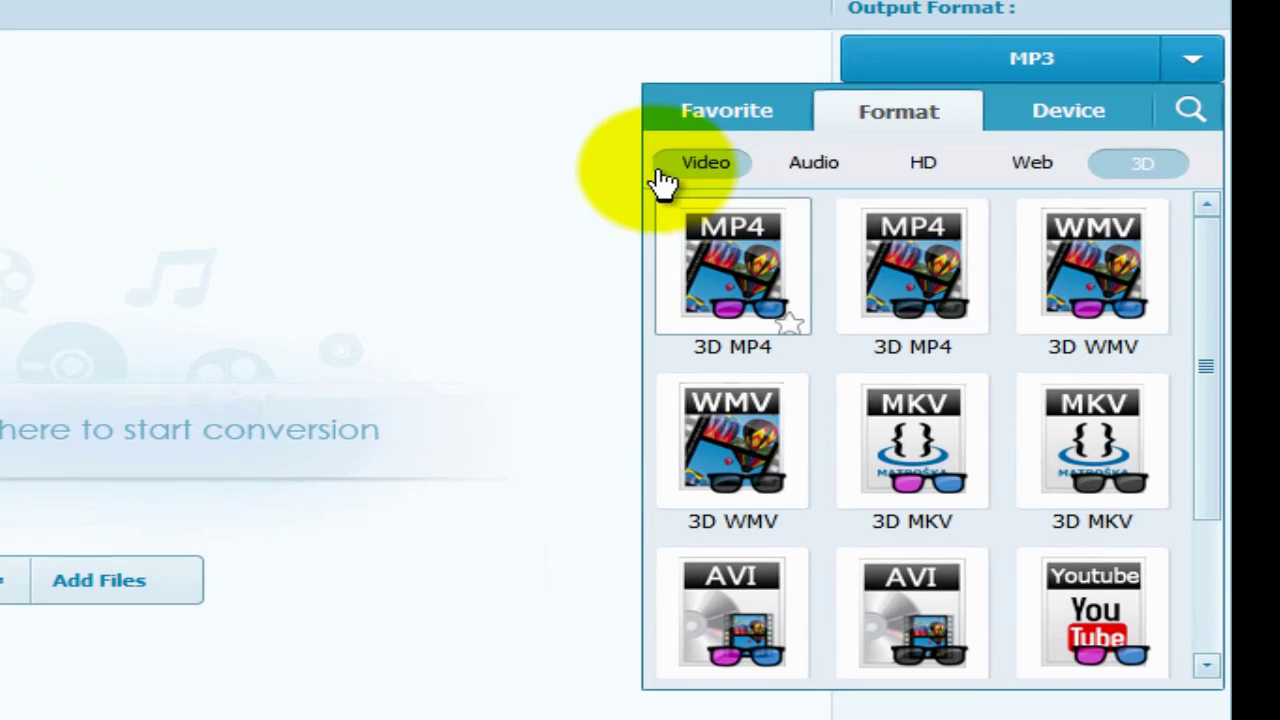
pyautogui.click(679, 170)
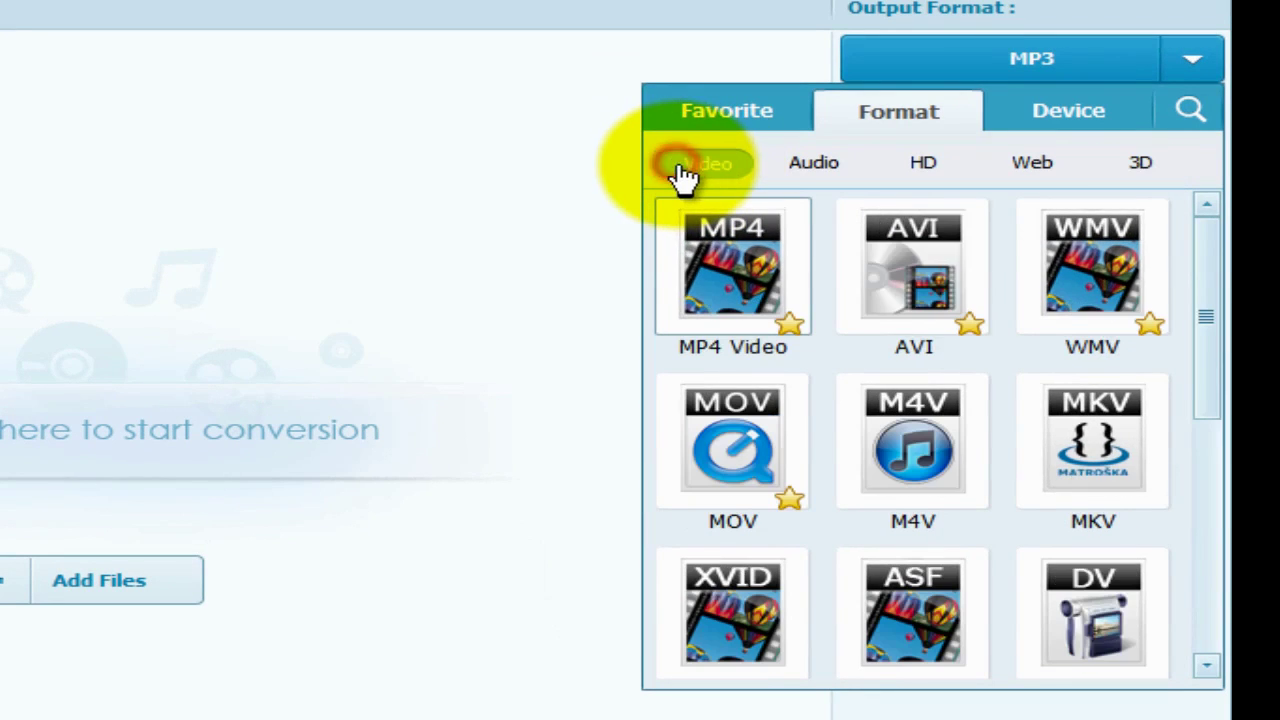
pyautogui.moveTo(1201, 308)
pyautogui.mouseDown()
pyautogui.moveTo(1206, 571)
pyautogui.moveTo(1198, 278)
pyautogui.moveTo(946, 195)
pyautogui.mouseUp()
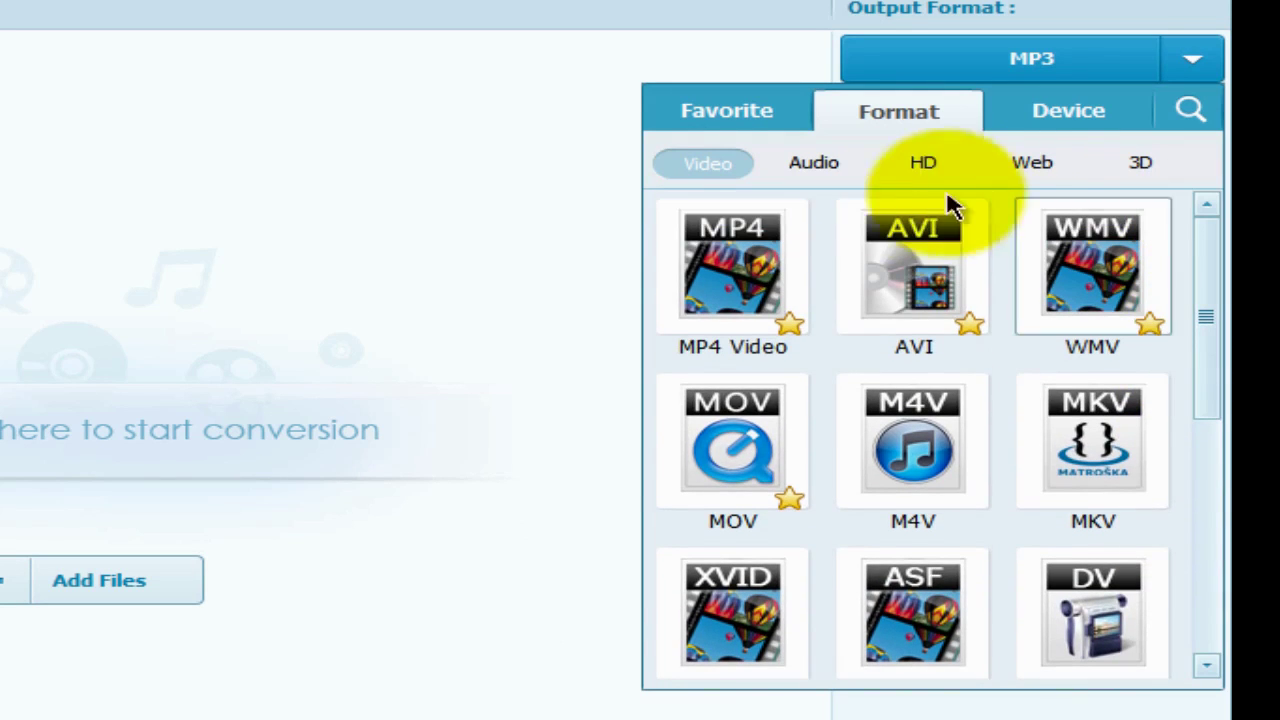
pyautogui.click(930, 170)
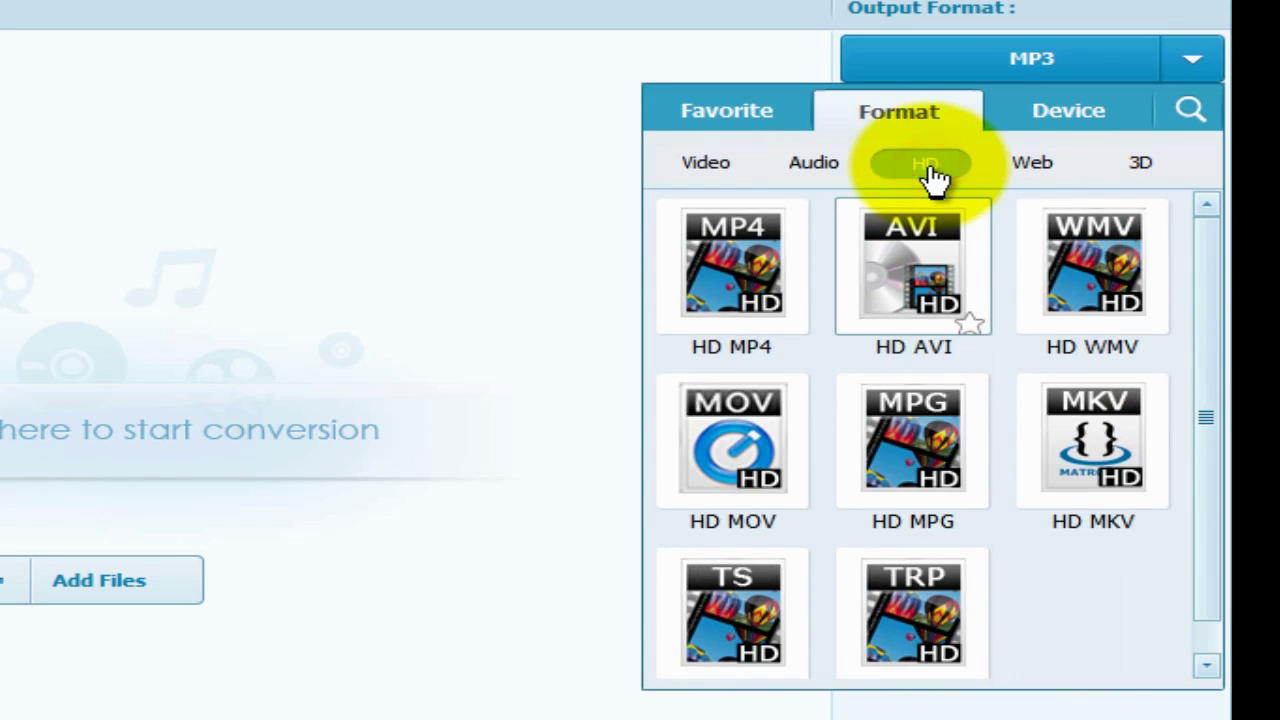
pyautogui.moveTo(1211, 278)
pyautogui.mouseDown()
pyautogui.moveTo(1215, 385)
pyautogui.moveTo(1214, 243)
pyautogui.mouseUp()
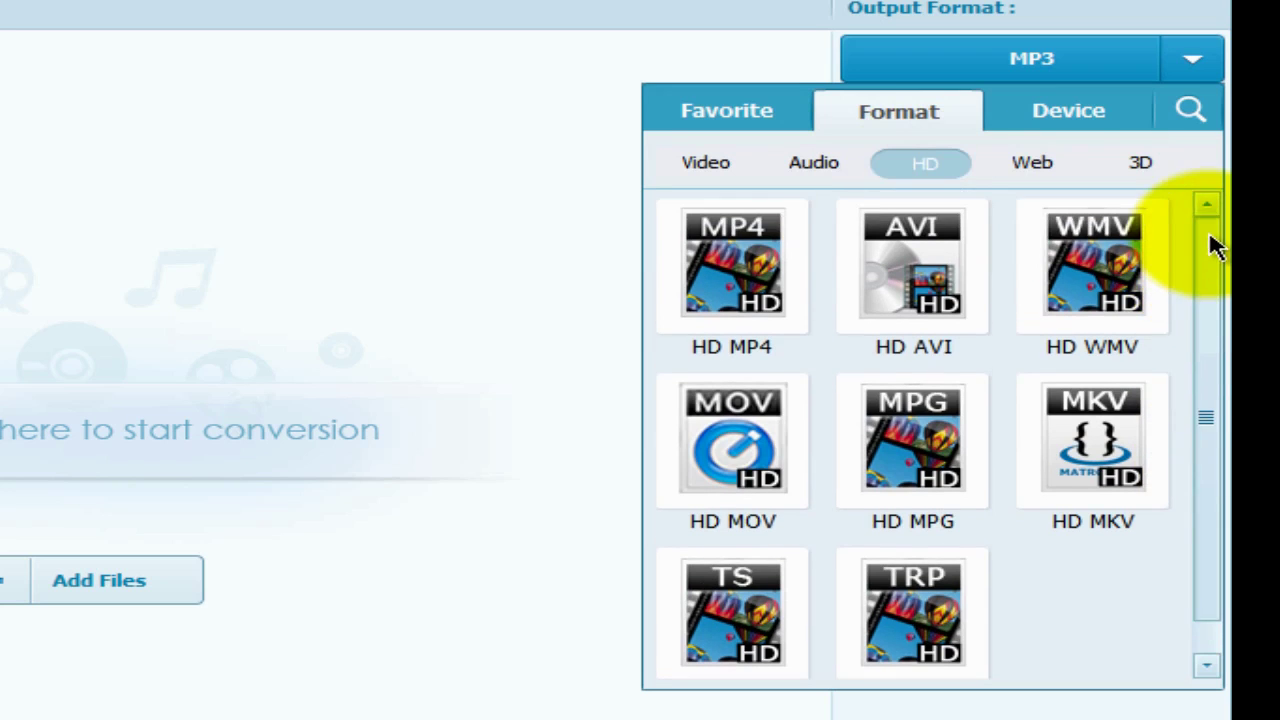
# Browse the Web and 3D formats, then show the Device profiles
pyautogui.click(1035, 165)
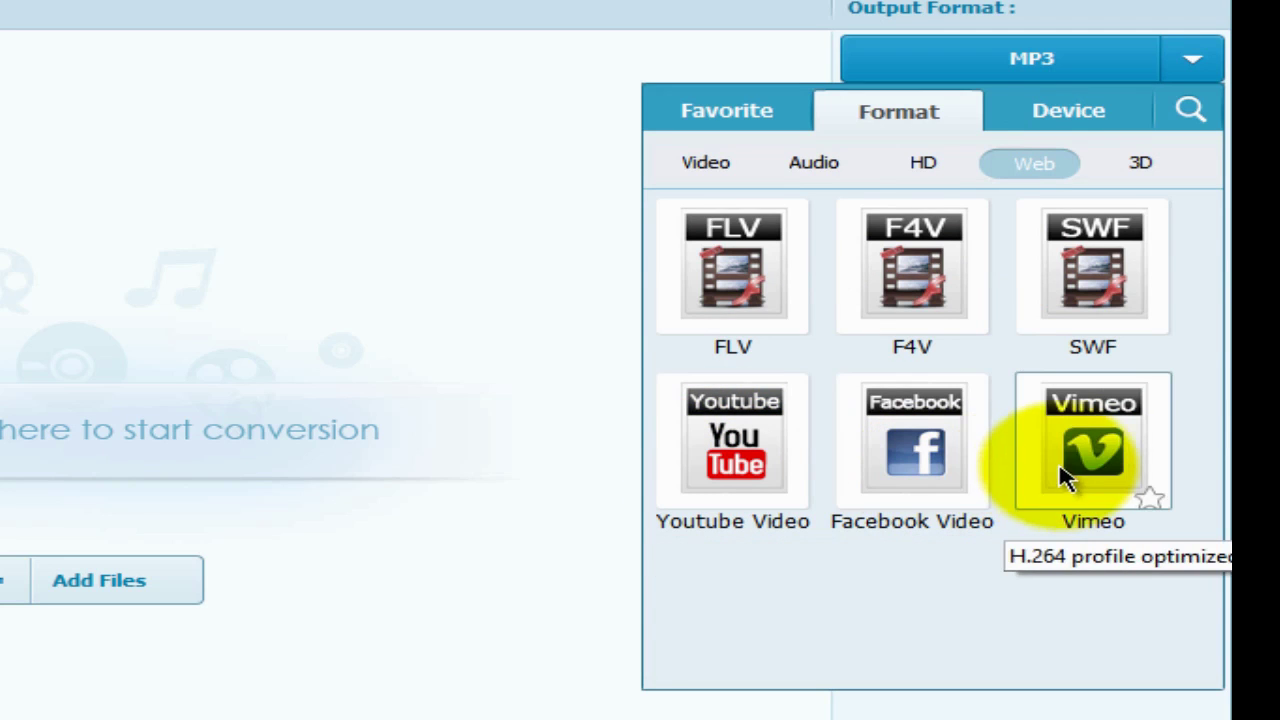
pyautogui.click(1141, 163)
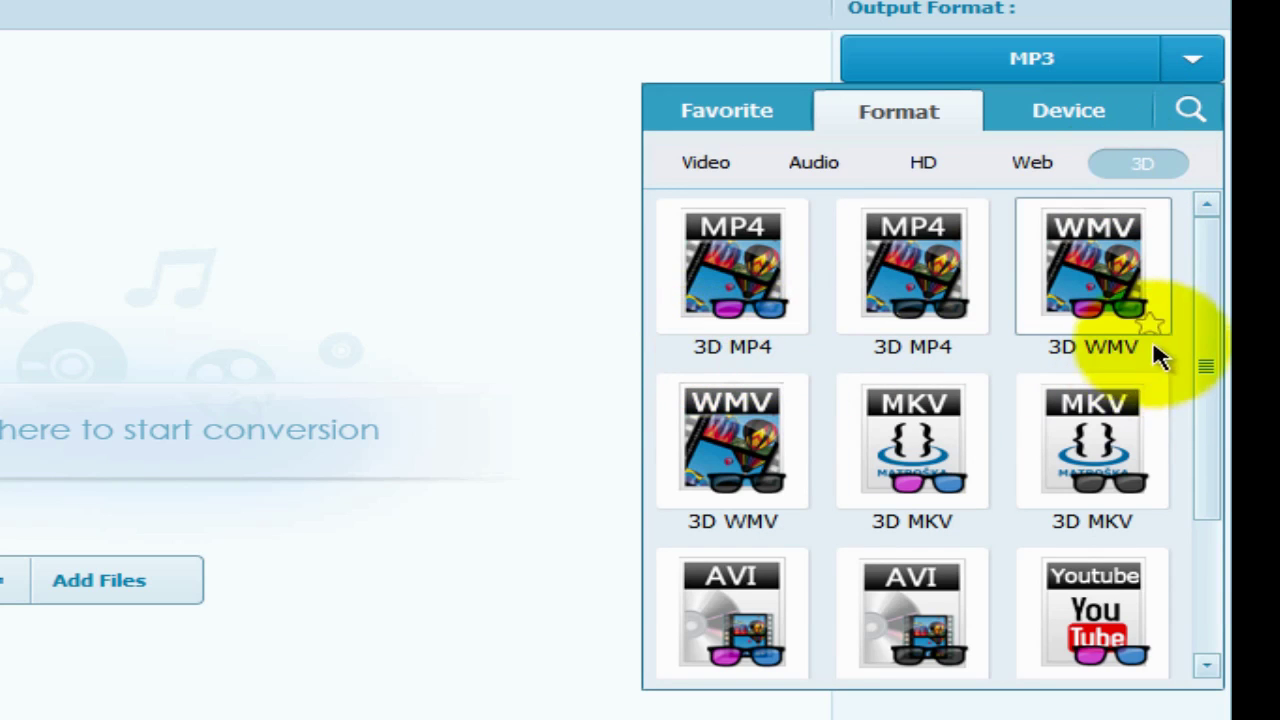
pyautogui.moveTo(1205, 307)
pyautogui.mouseDown()
pyautogui.moveTo(1206, 443)
pyautogui.moveTo(1205, 250)
pyautogui.mouseUp()
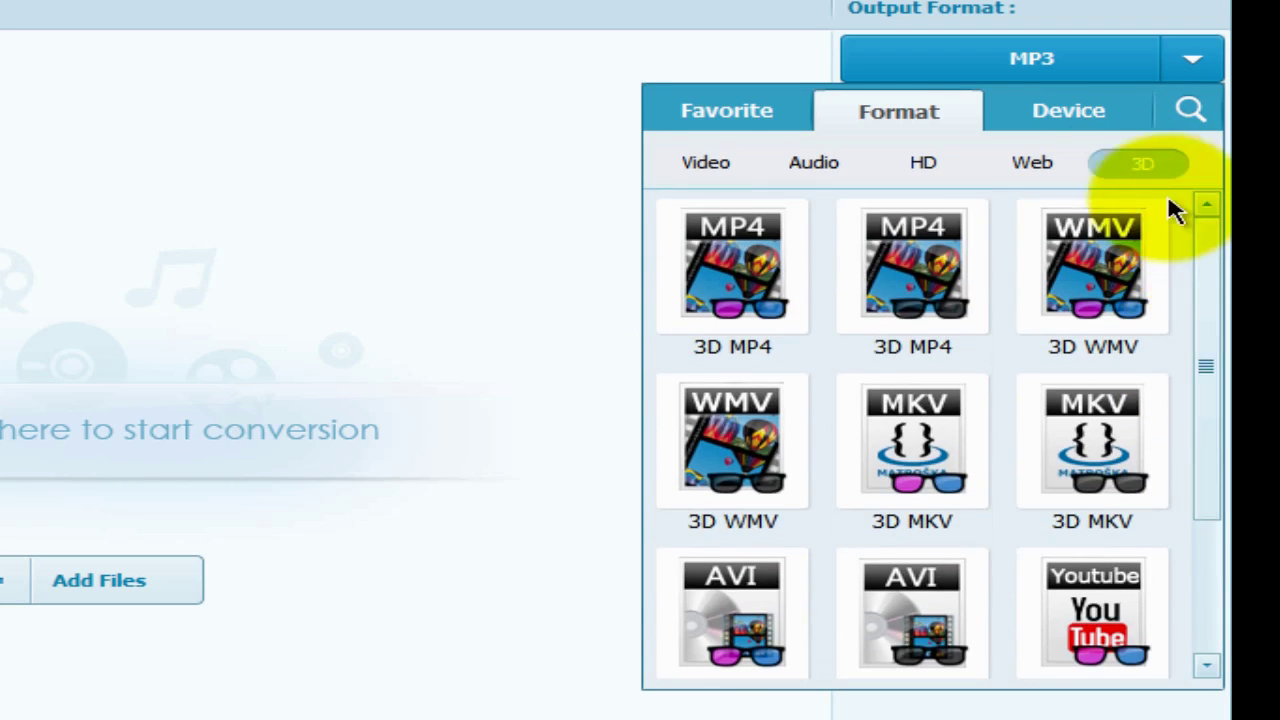
pyautogui.click(1072, 118)
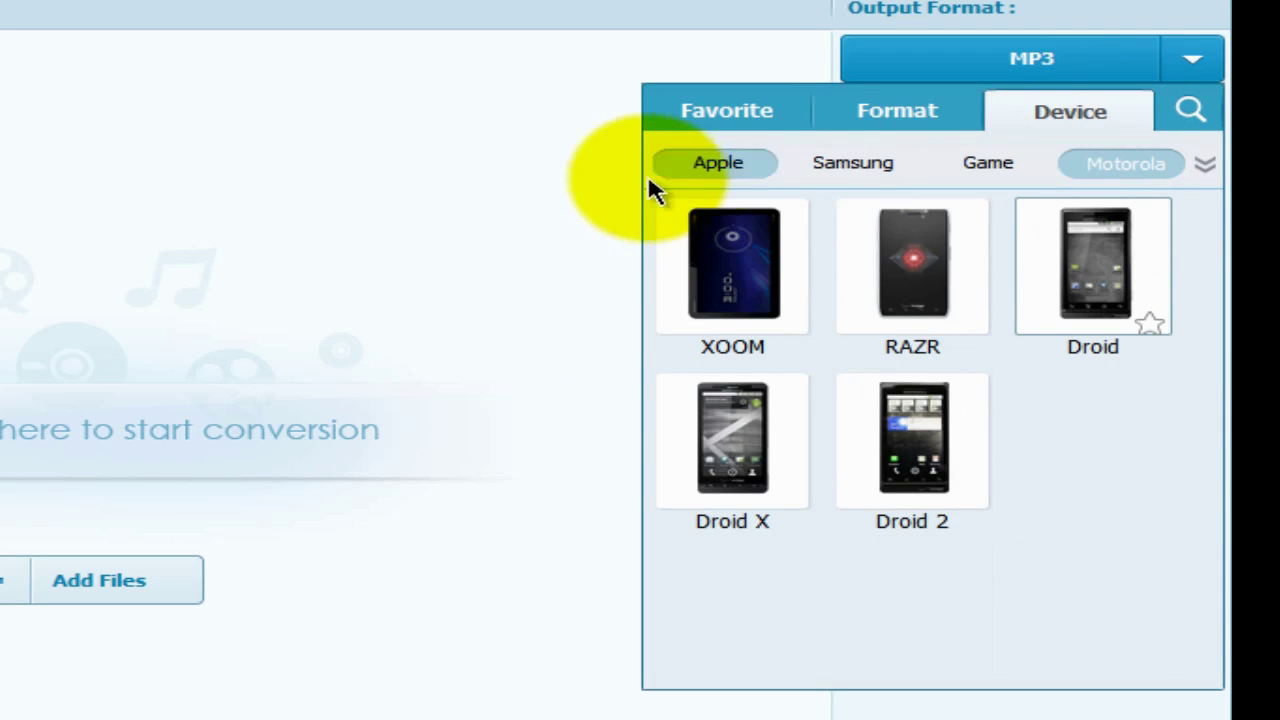
# Browse Apple, Samsung, Game and Motorola profiles, expand all brands, then close the list
pyautogui.click(716, 172)
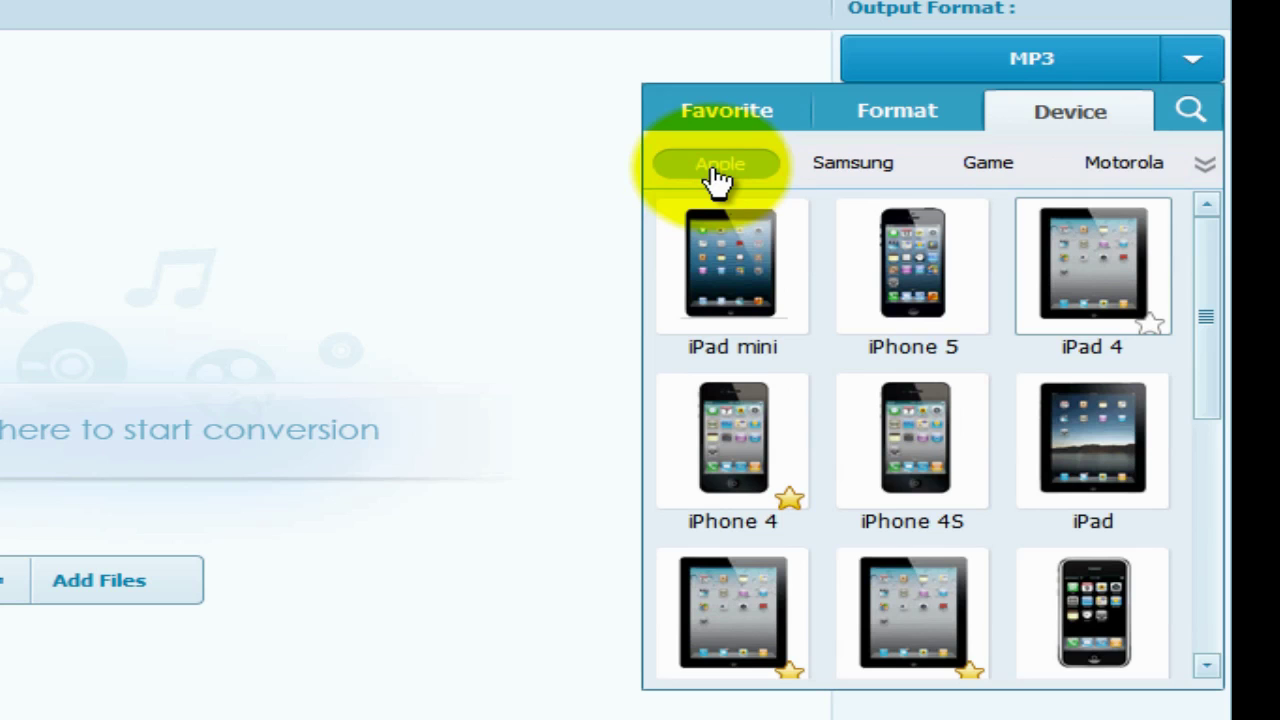
pyautogui.moveTo(1203, 288)
pyautogui.mouseDown()
pyautogui.moveTo(1203, 543)
pyautogui.moveTo(1200, 277)
pyautogui.moveTo(1222, 228)
pyautogui.mouseUp()
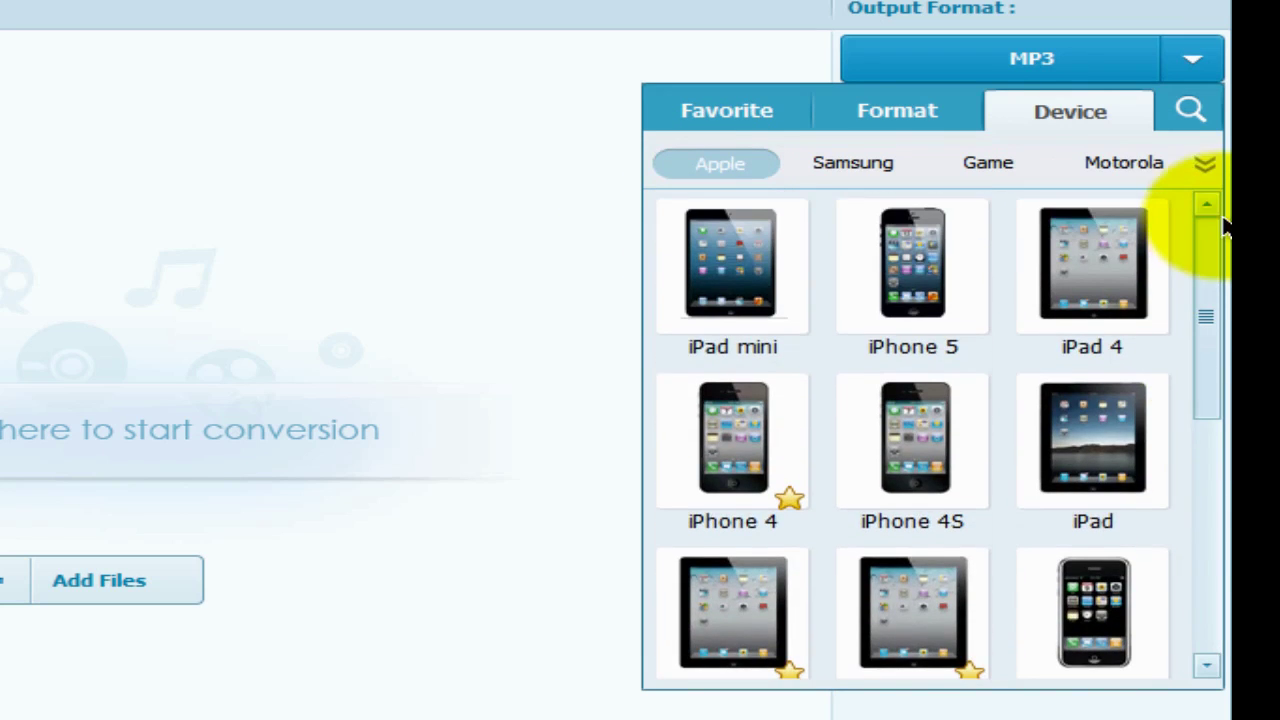
pyautogui.click(863, 161)
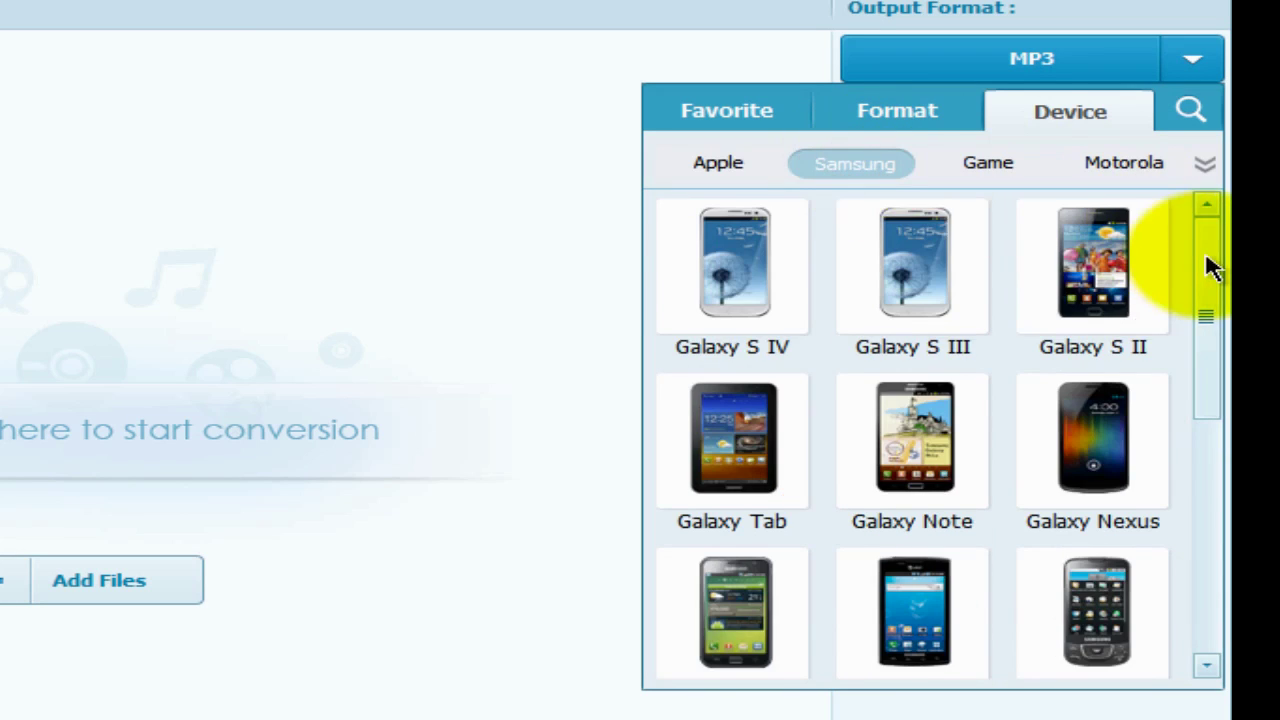
pyautogui.moveTo(1206, 255)
pyautogui.mouseDown()
pyautogui.moveTo(1212, 514)
pyautogui.moveTo(1221, 372)
pyautogui.moveTo(1200, 212)
pyautogui.mouseUp()
pyautogui.click(991, 163)
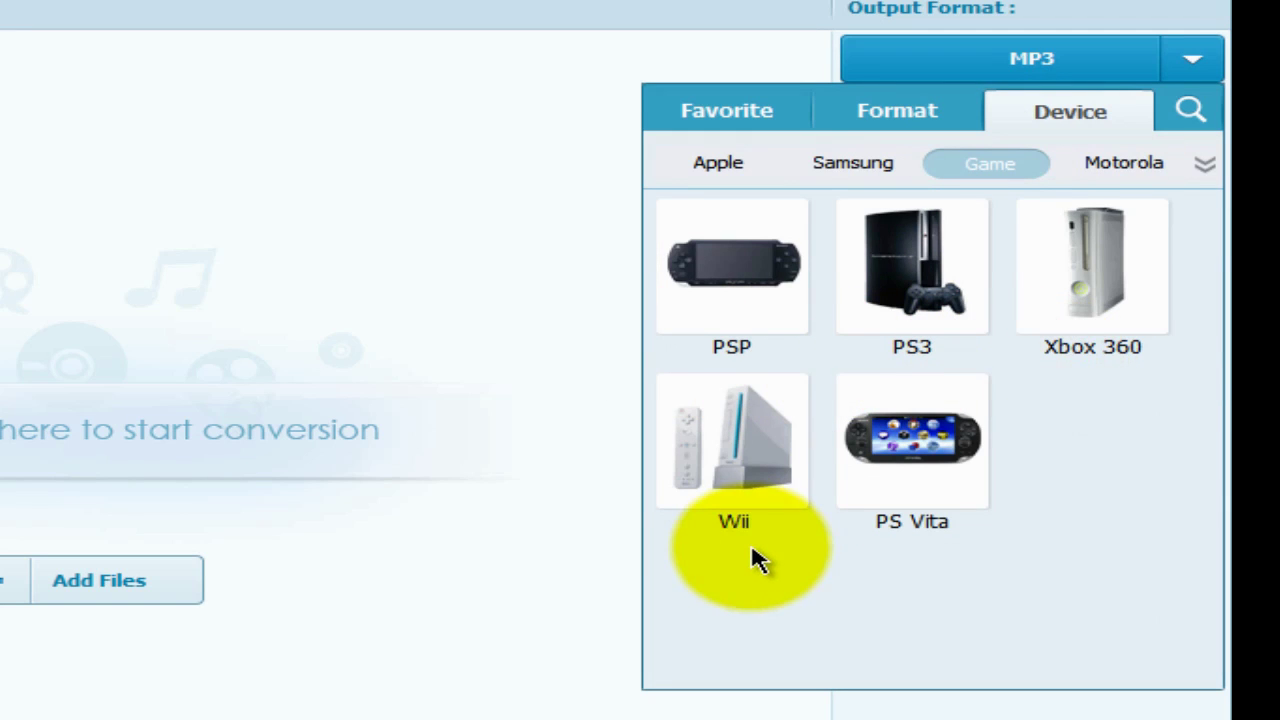
pyautogui.click(1108, 165)
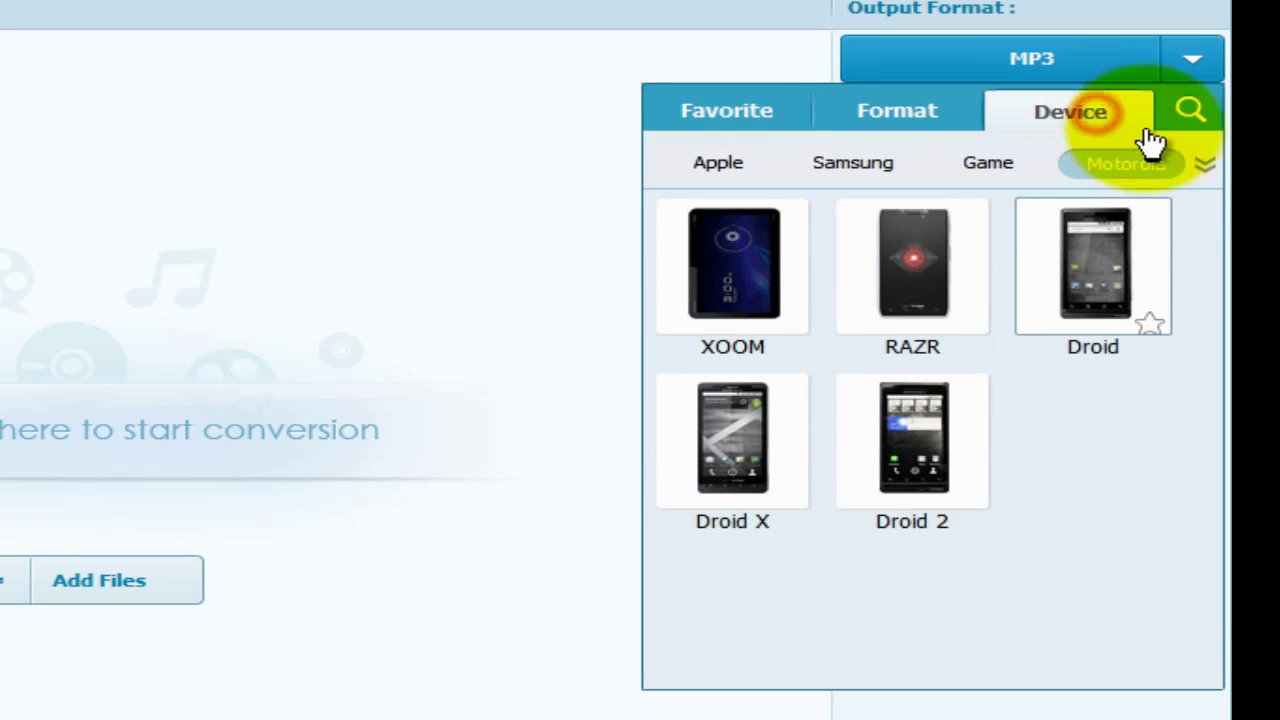
pyautogui.click(1207, 170)
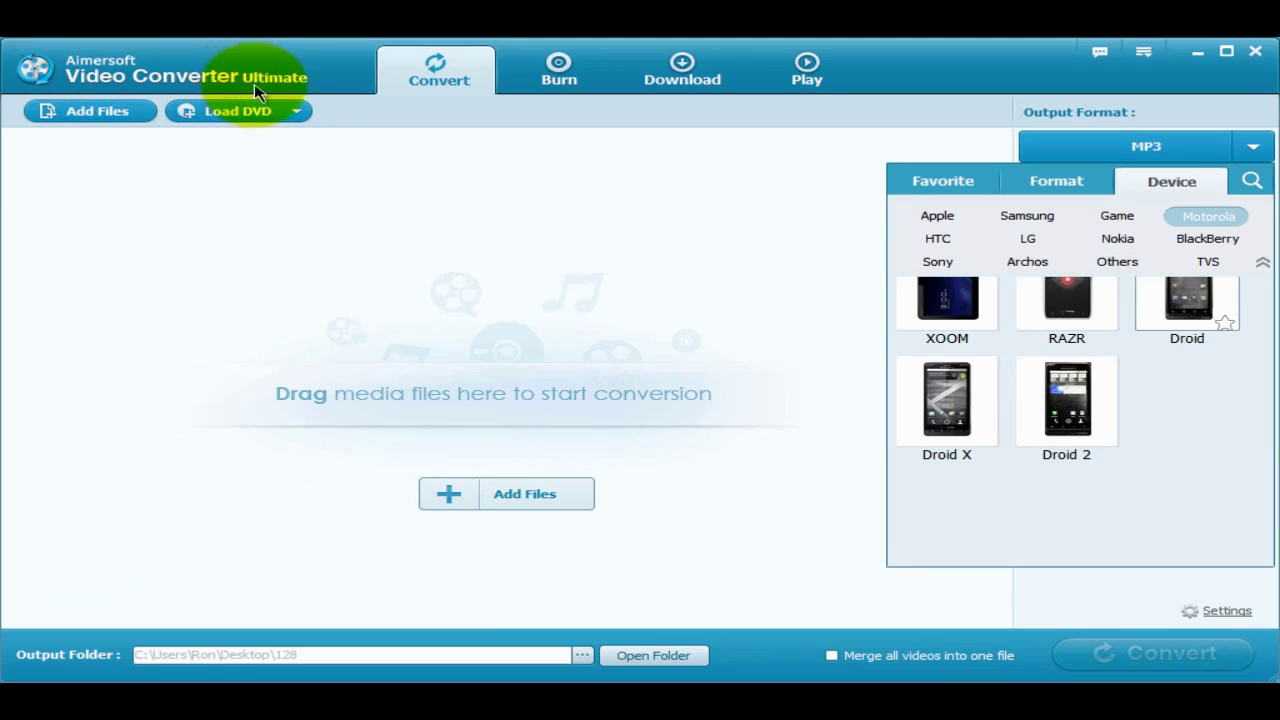
pyautogui.click(618, 218)
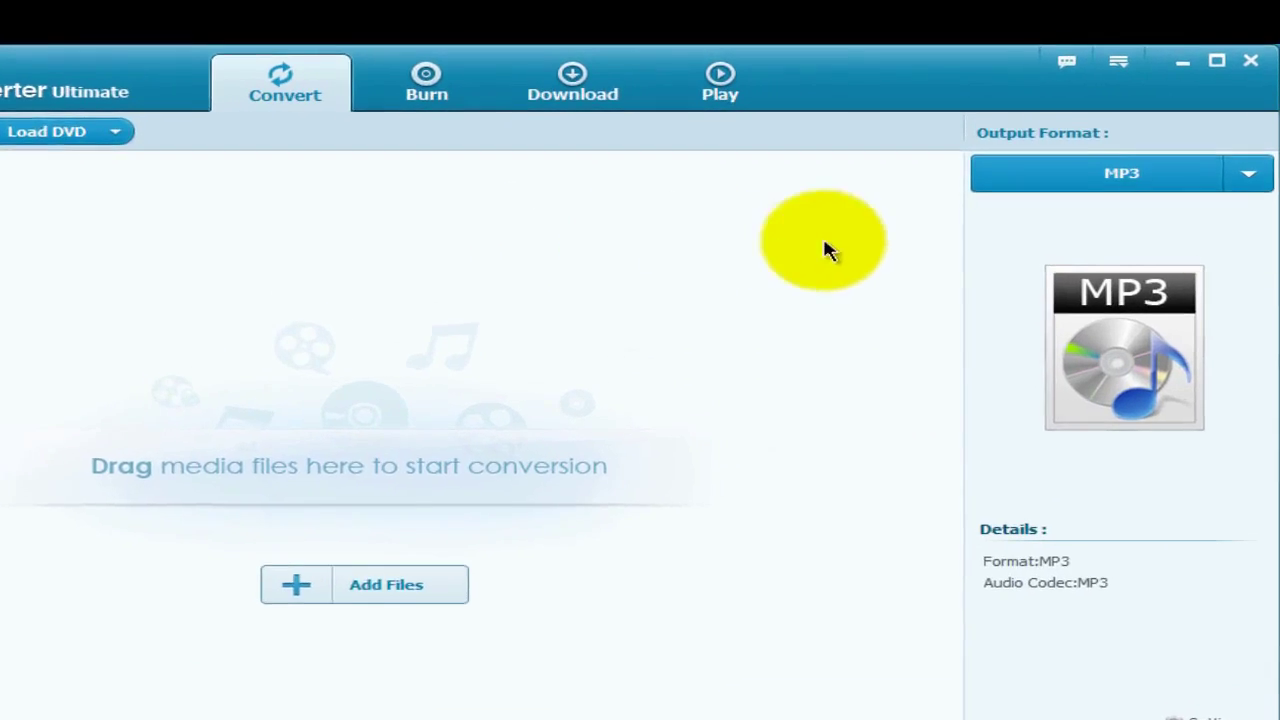
# Pick MP3 under Favorite output formats and drag the songs into the conversion list
pyautogui.click(1245, 206)
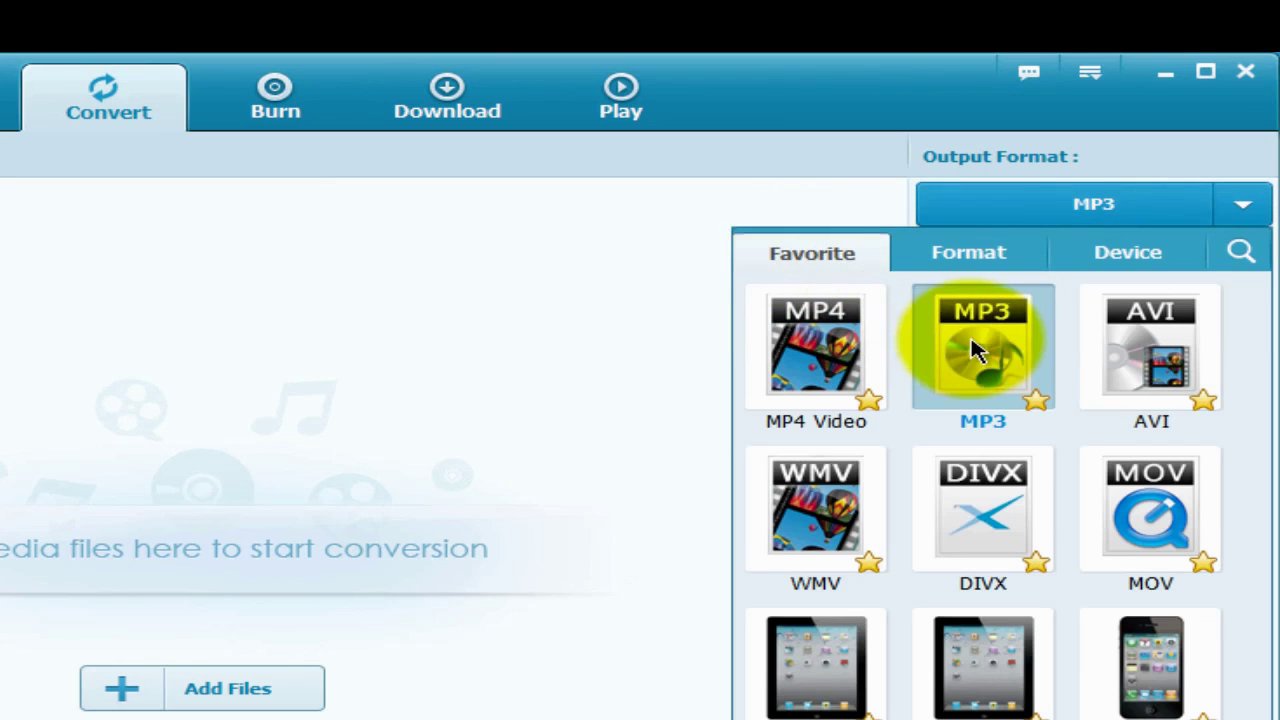
pyautogui.click(971, 336)
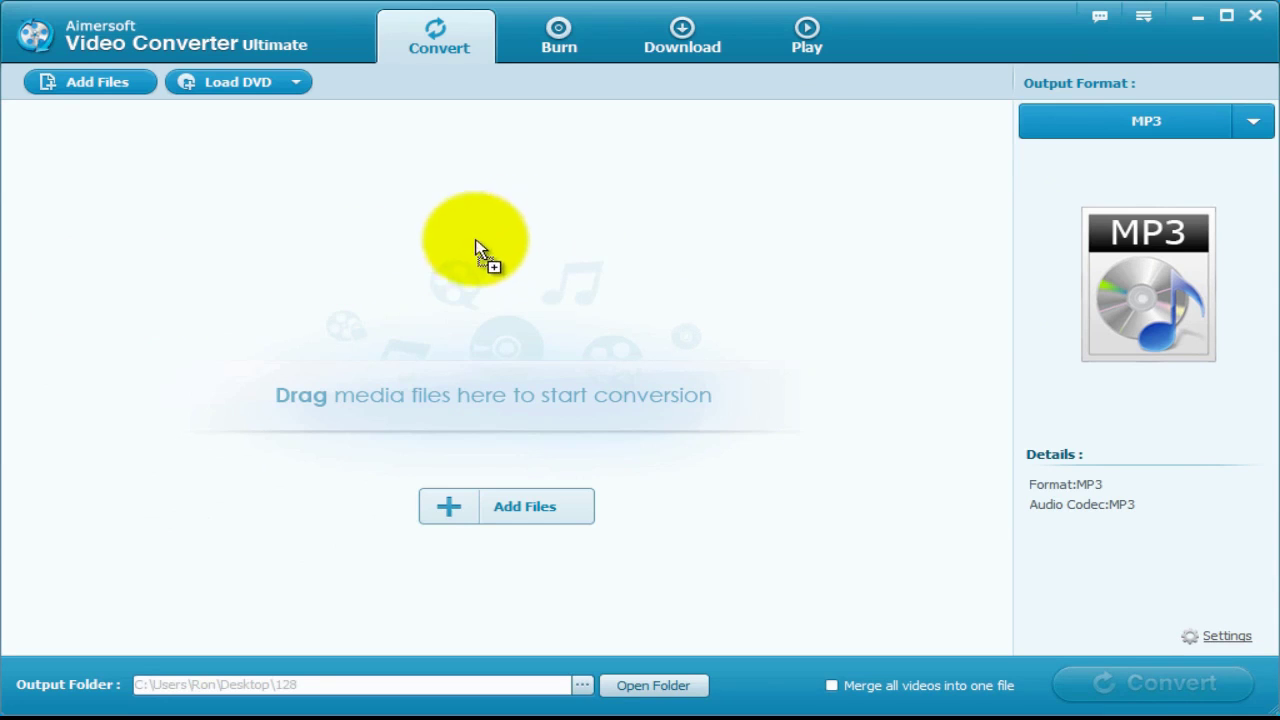
pyautogui.moveTo(490, 216); pyautogui.dragTo(489, 201)
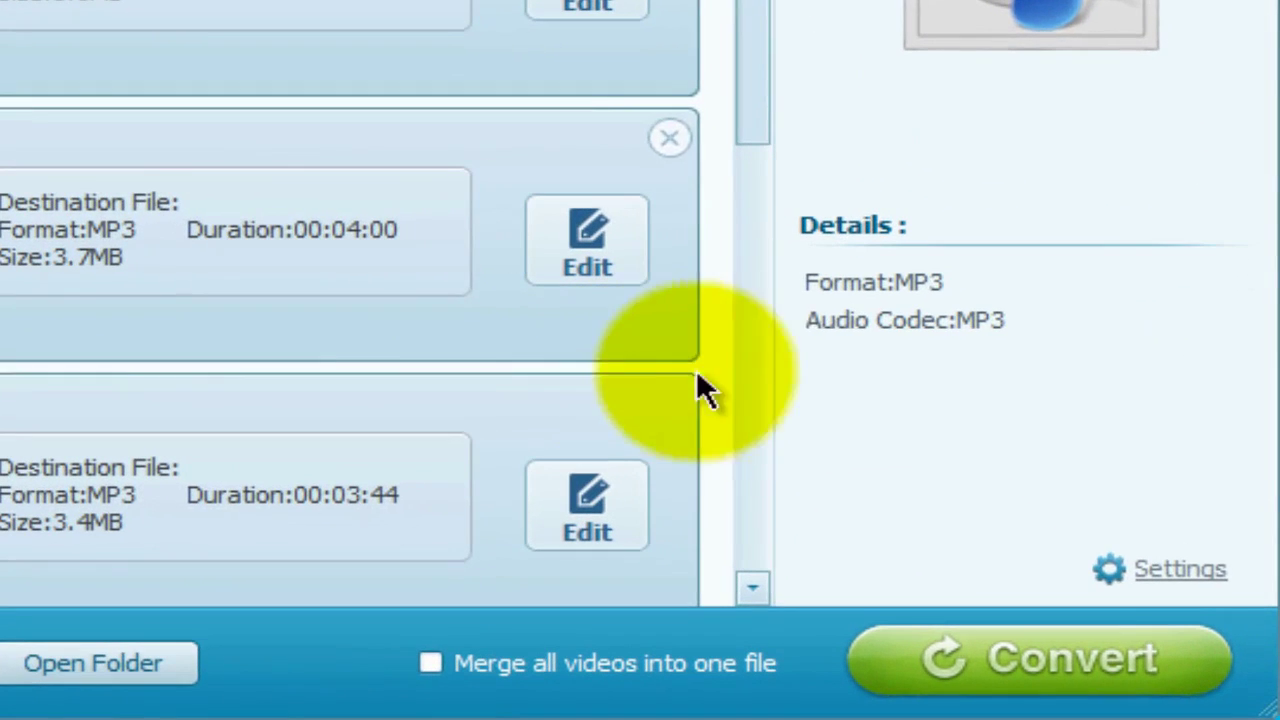
# Confirm the MP3 audio settings at 128 kbps bit rate and 2 channels, then apply
pyautogui.click(1168, 578)
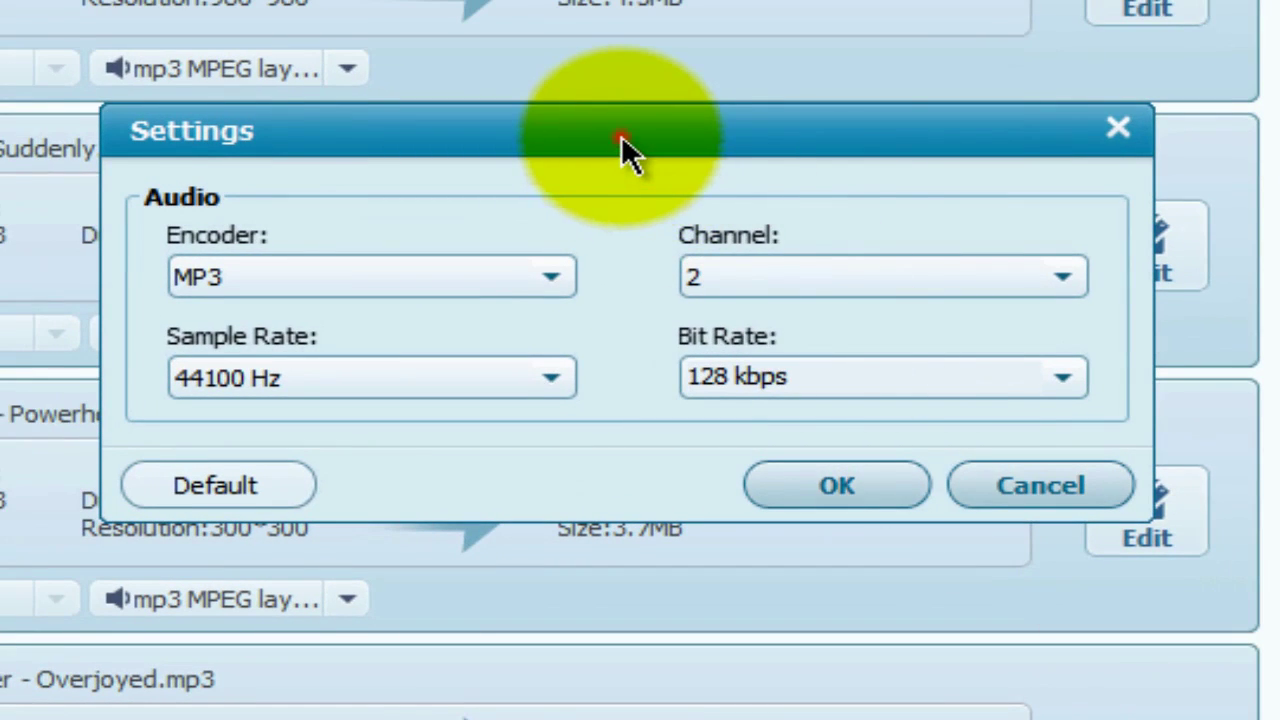
pyautogui.moveTo(621, 140); pyautogui.dragTo(609, 127)
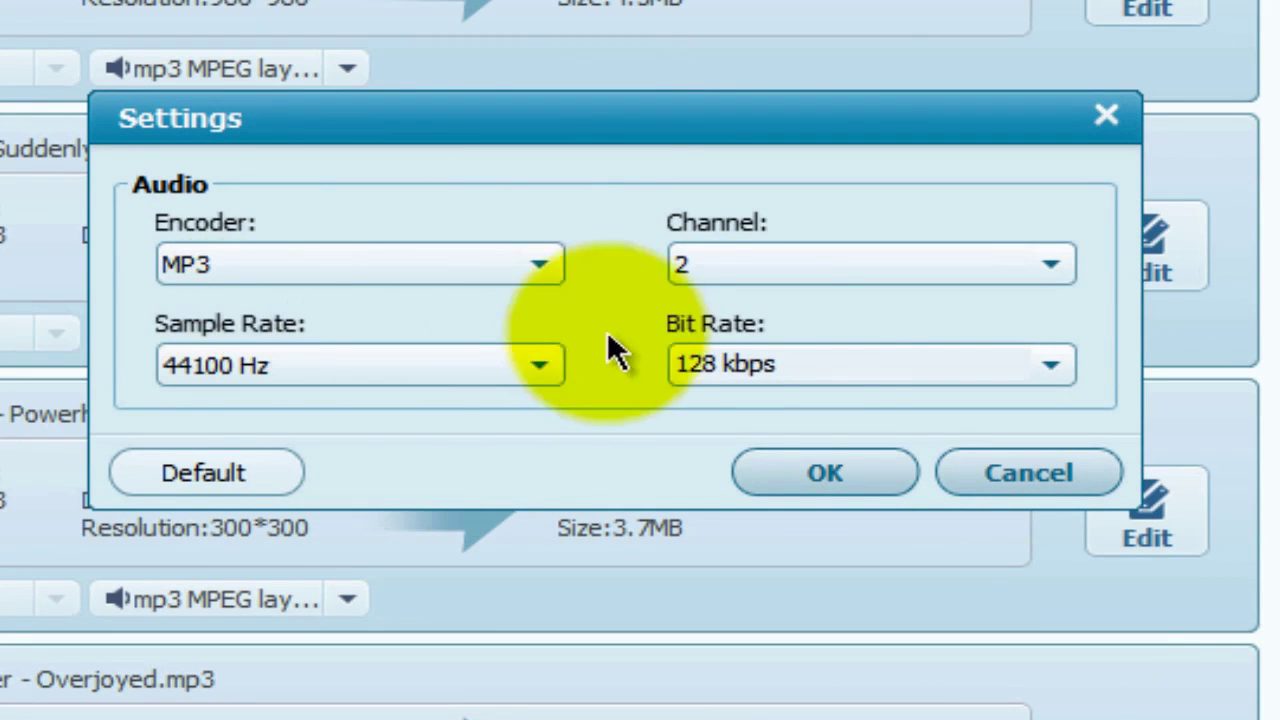
pyautogui.click(1050, 368)
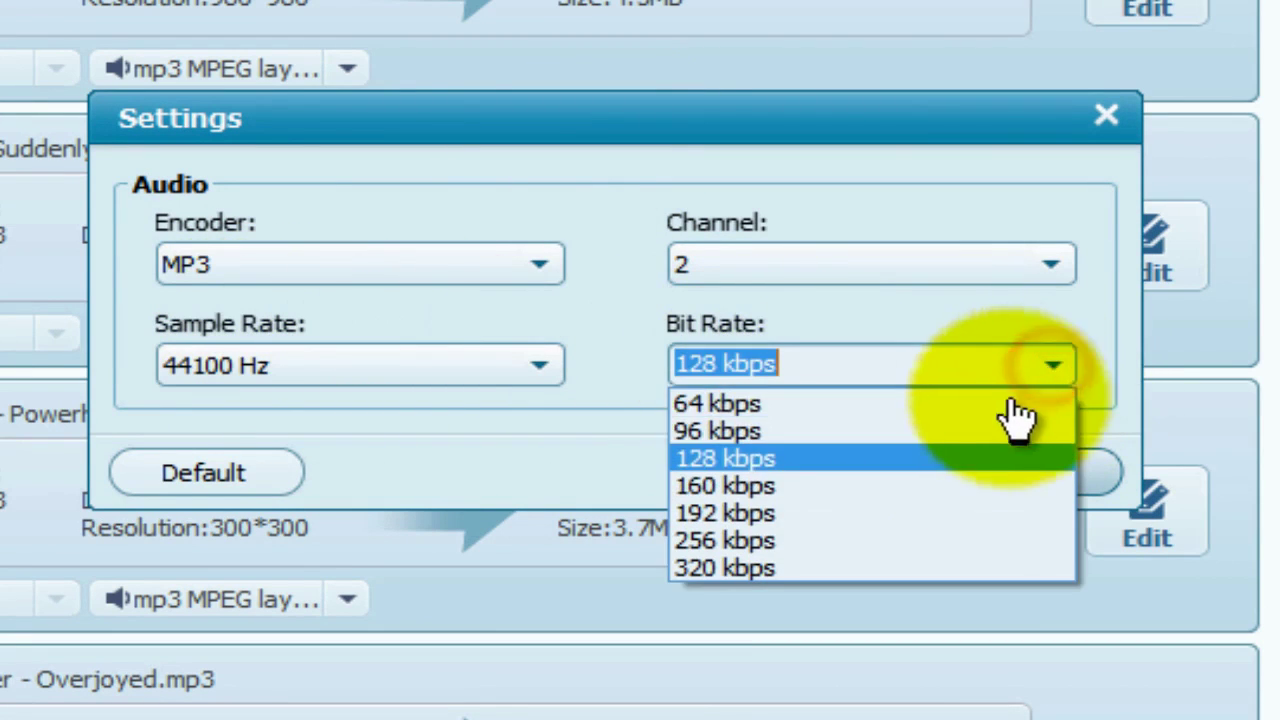
pyautogui.click(922, 456)
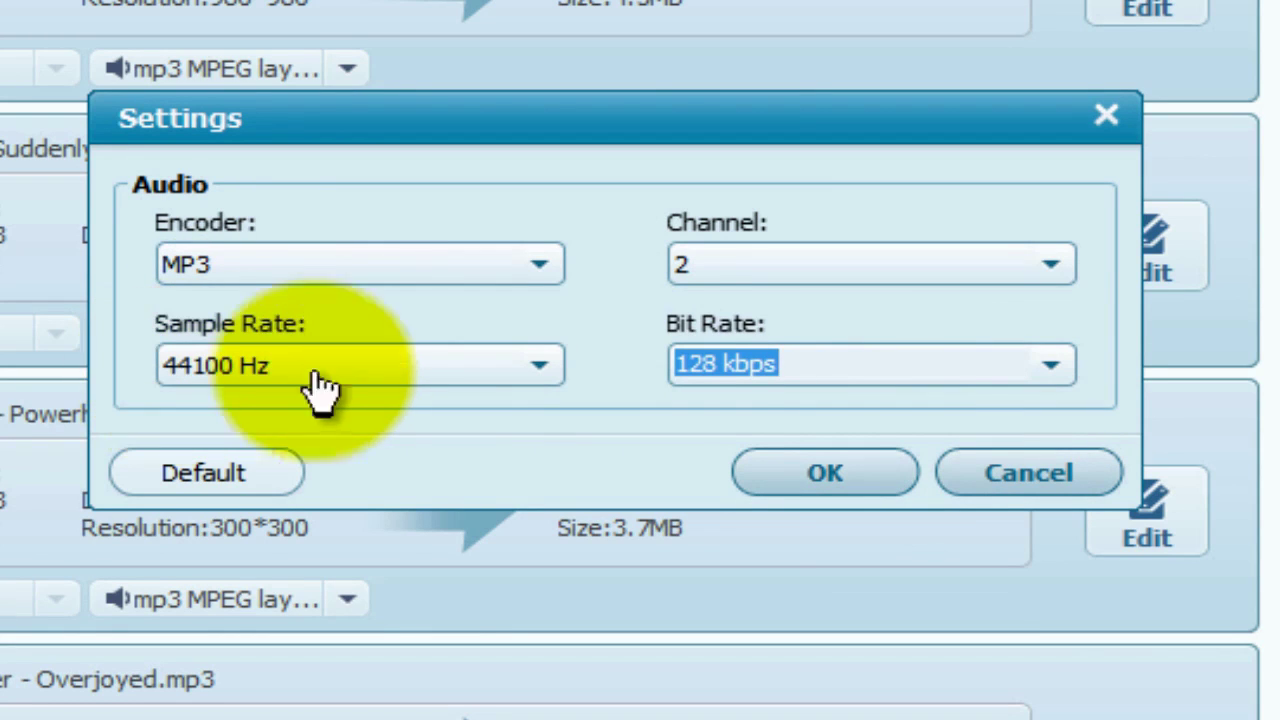
pyautogui.click(1055, 272)
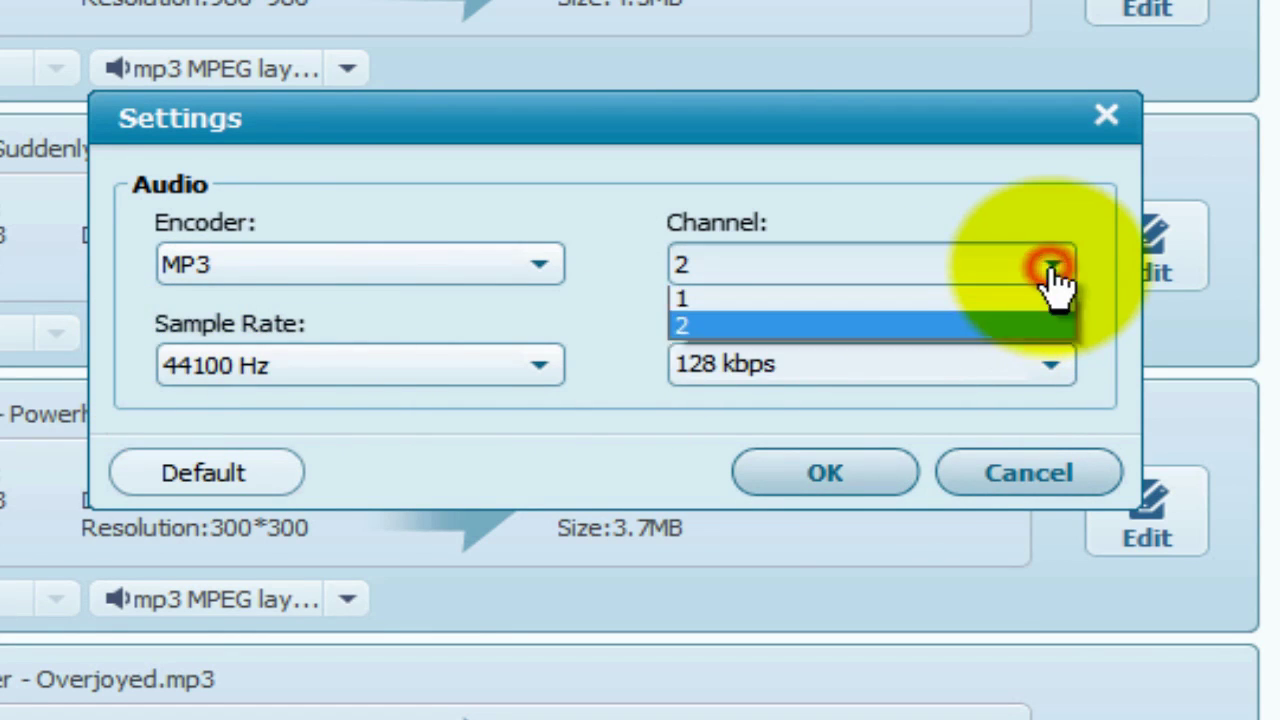
pyautogui.click(988, 328)
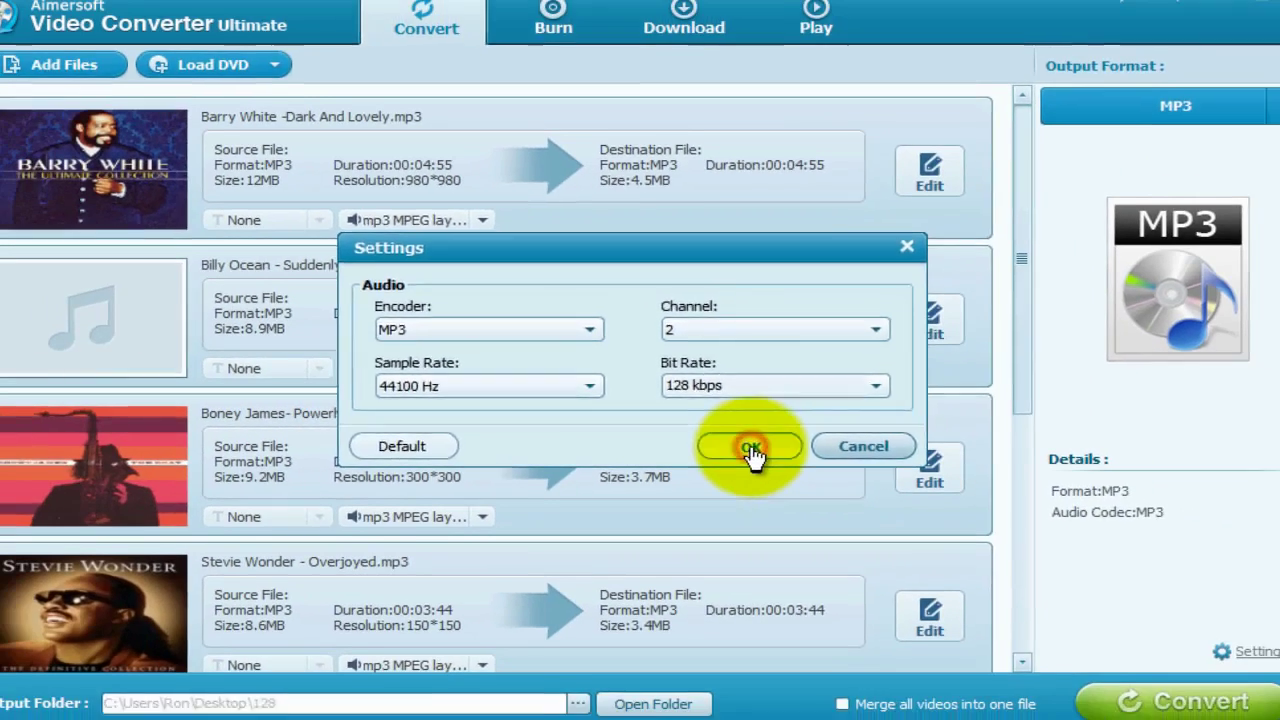
pyautogui.click(748, 450)
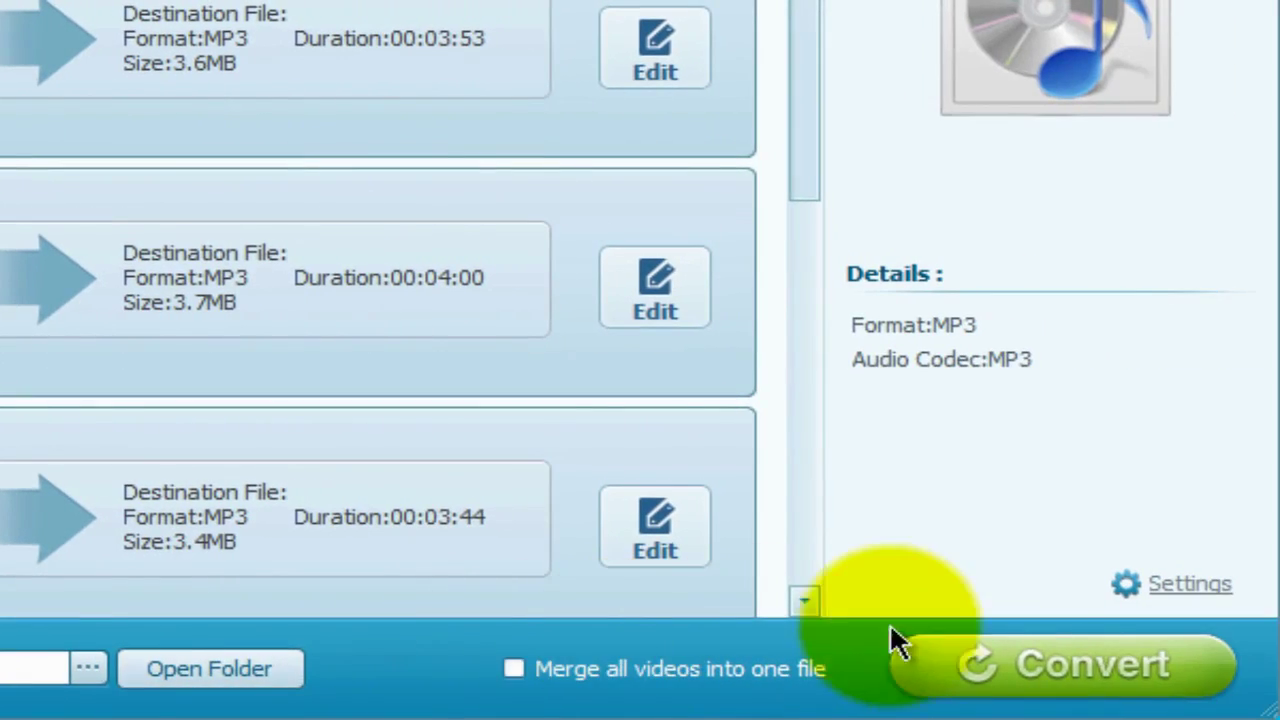
# Convert all seven songs into the 128 folder and dismiss the completion message
pyautogui.click(1065, 665)
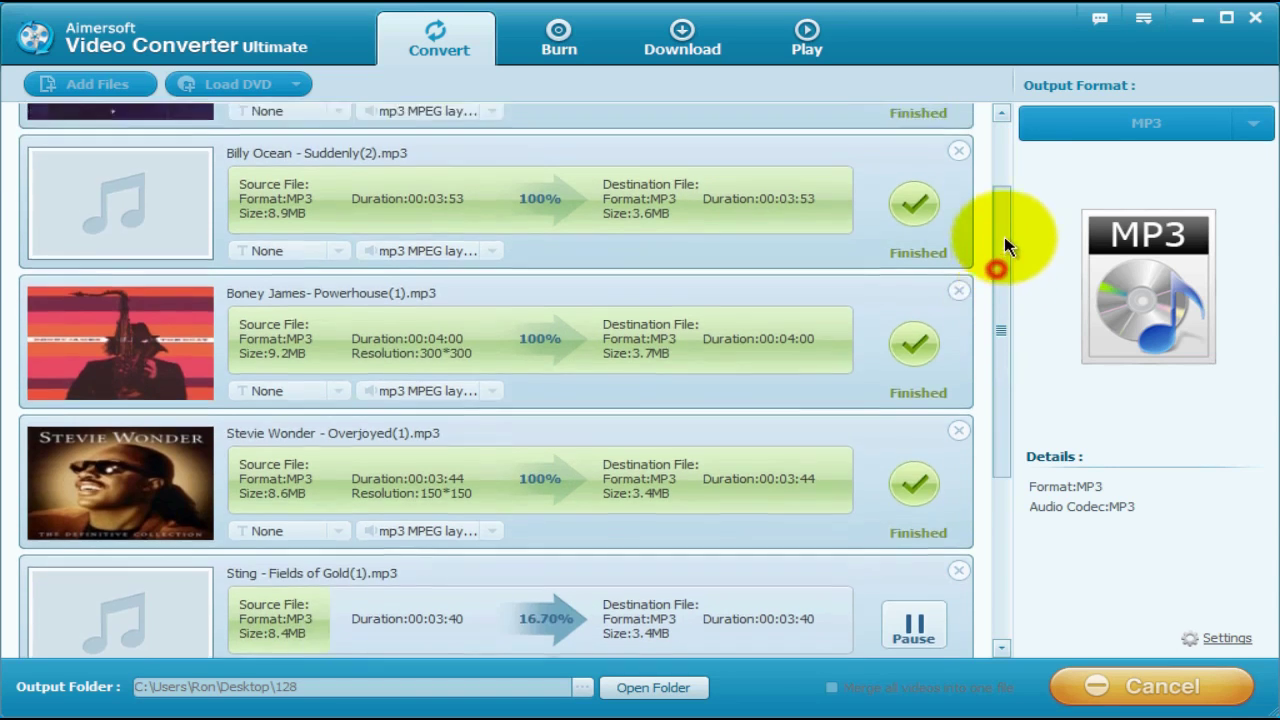
pyautogui.moveTo(1000, 280); pyautogui.dragTo(1004, 170)
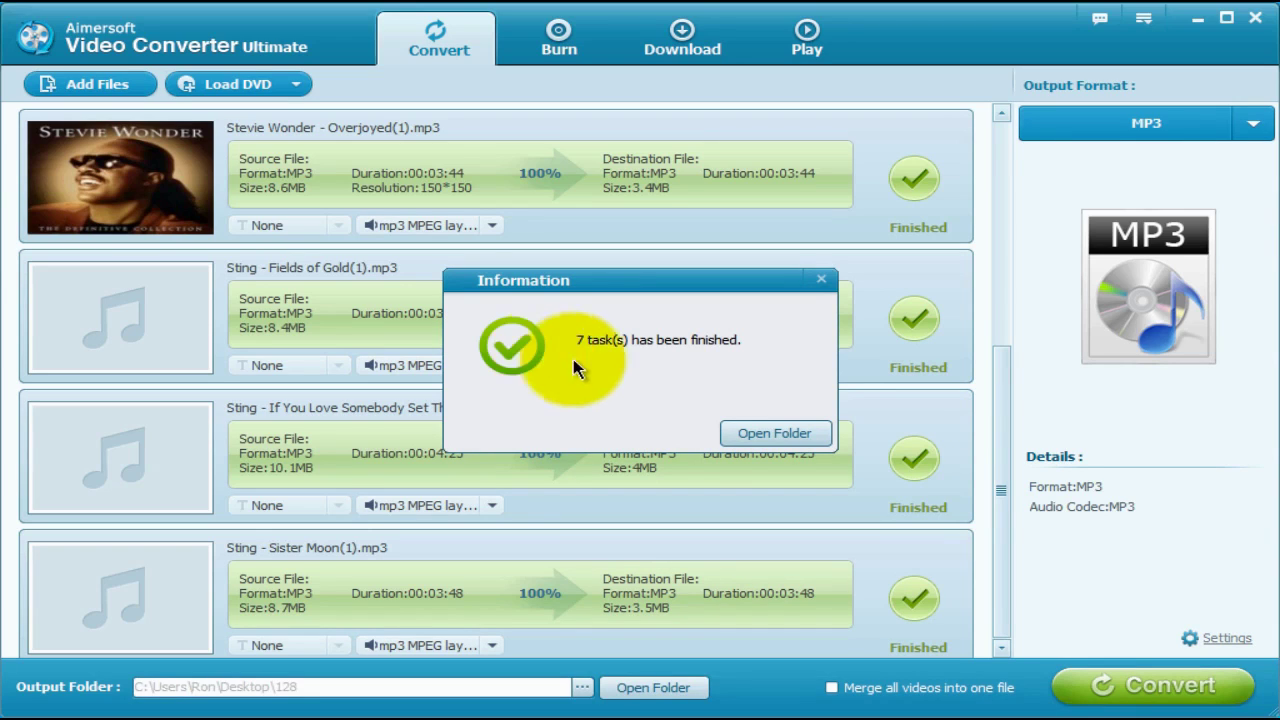
pyautogui.click(774, 433)
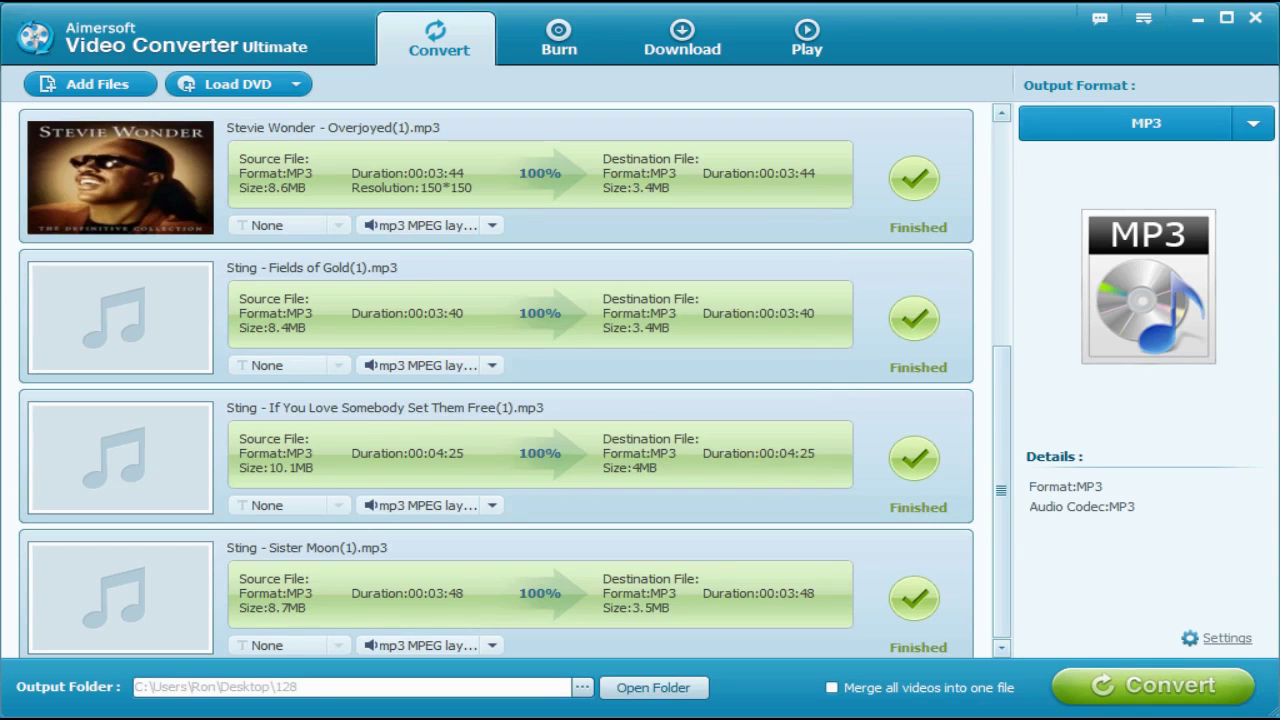